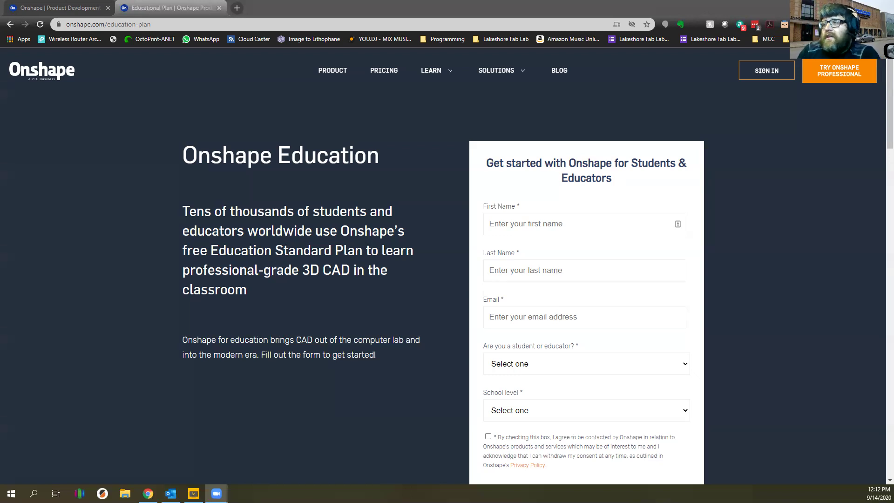
# Select the browser page's full web address, scroll the page, then deselect it
pyautogui.click(135, 24)
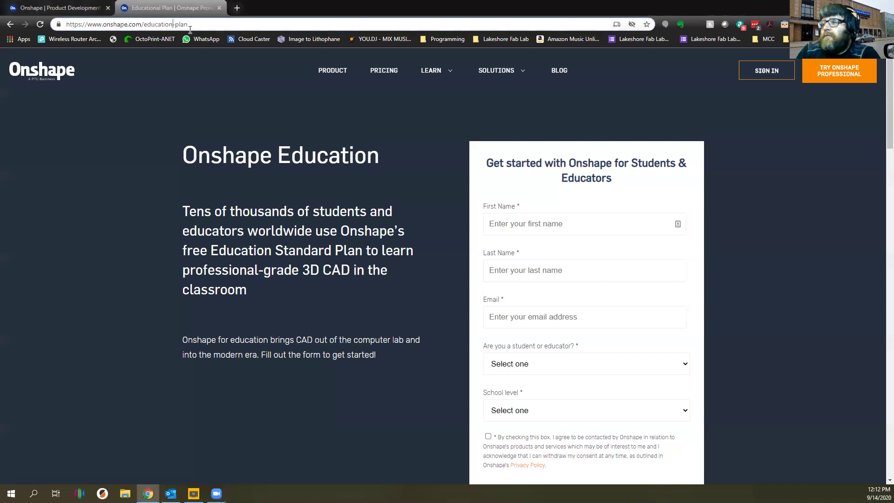
pyautogui.moveTo(190, 29); pyautogui.dragTo(66, 27)
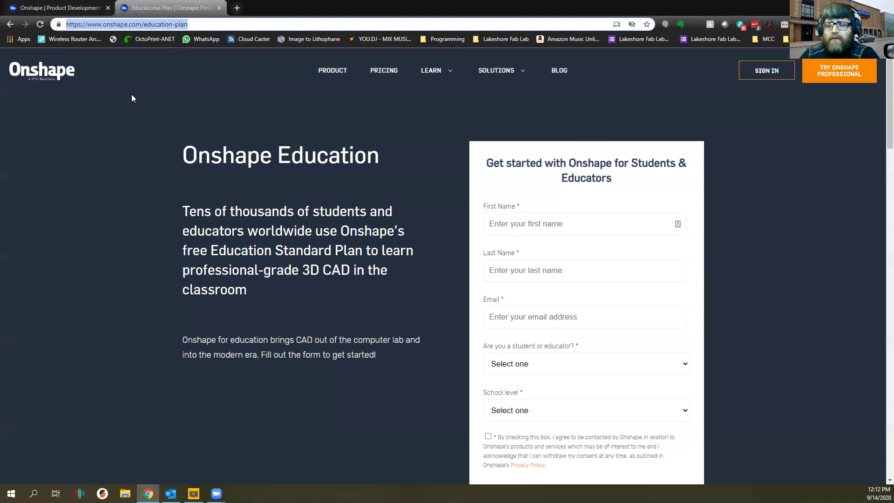
pyautogui.scroll(-2, 605, 249)
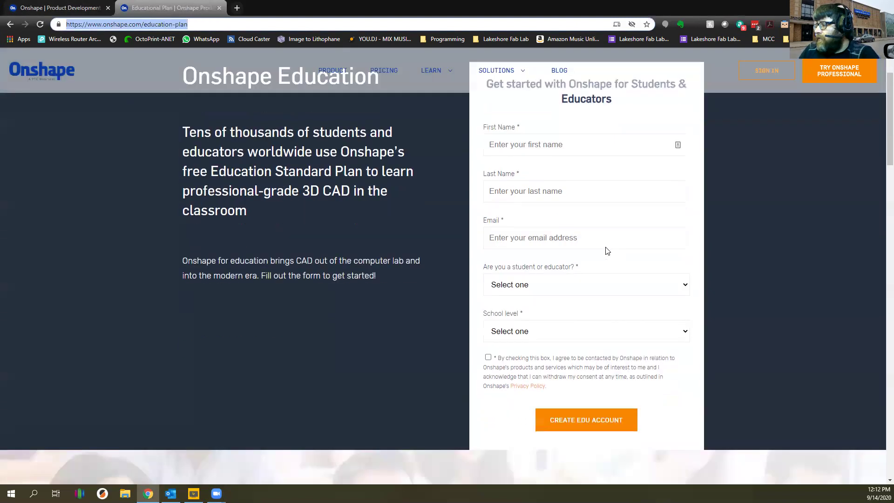
pyautogui.scroll(-4, 622, 372)
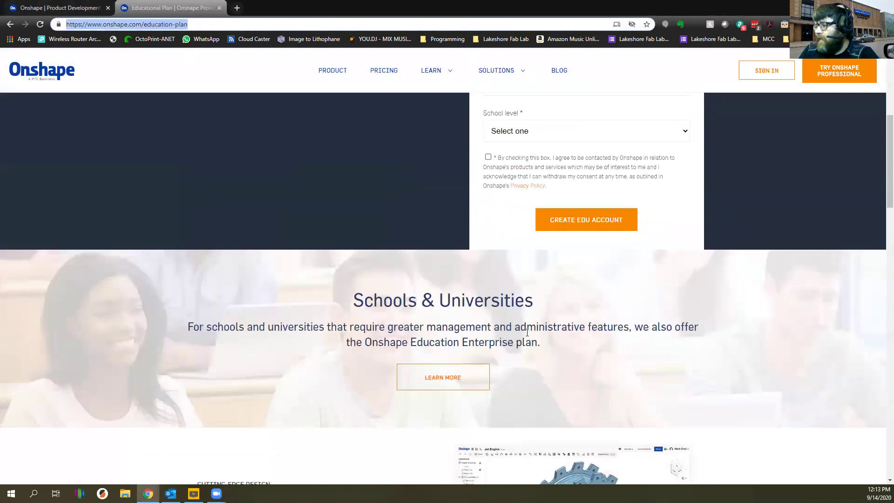
pyautogui.scroll(5, 405, 357)
pyautogui.scroll(1, 433, 284)
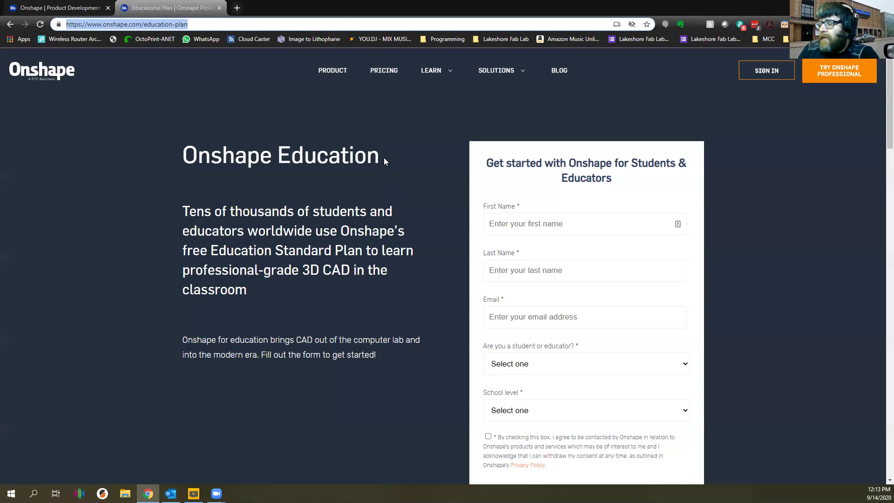
pyautogui.click(400, 186)
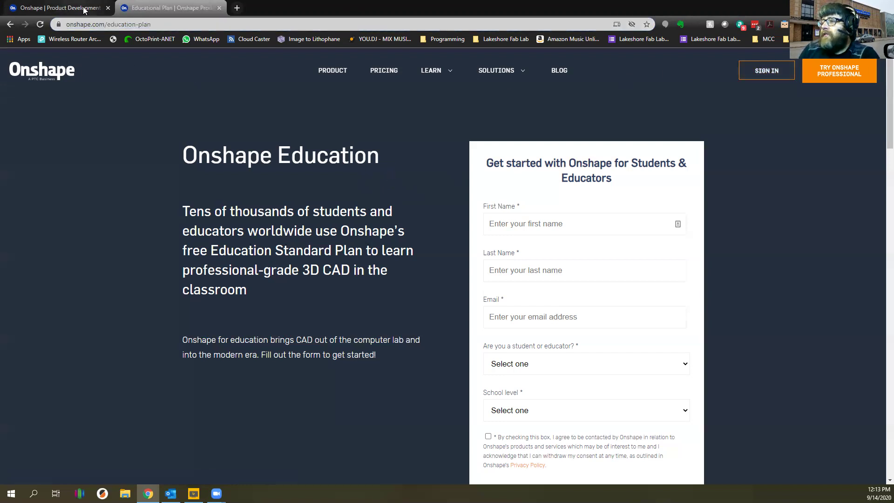
# Sign in to Onshape on its home page using the saved account login
pyautogui.hotkey('ctrl', 'shift', 'Tab')
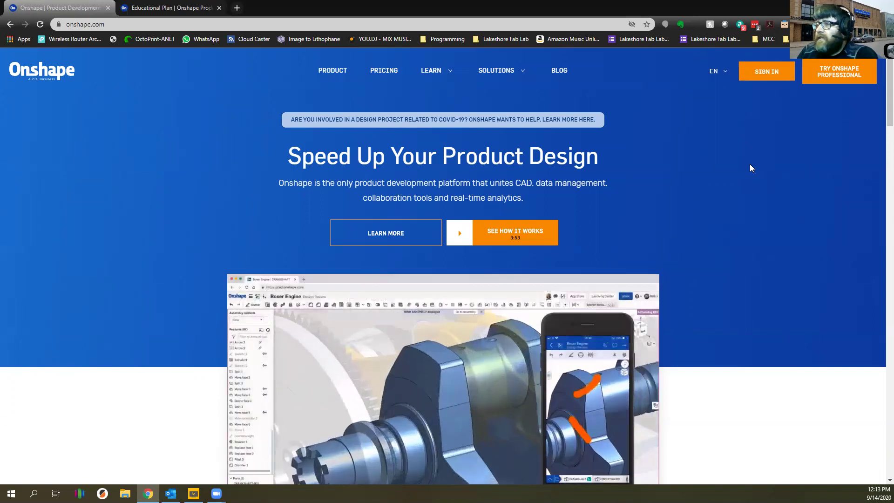
pyautogui.click(769, 72)
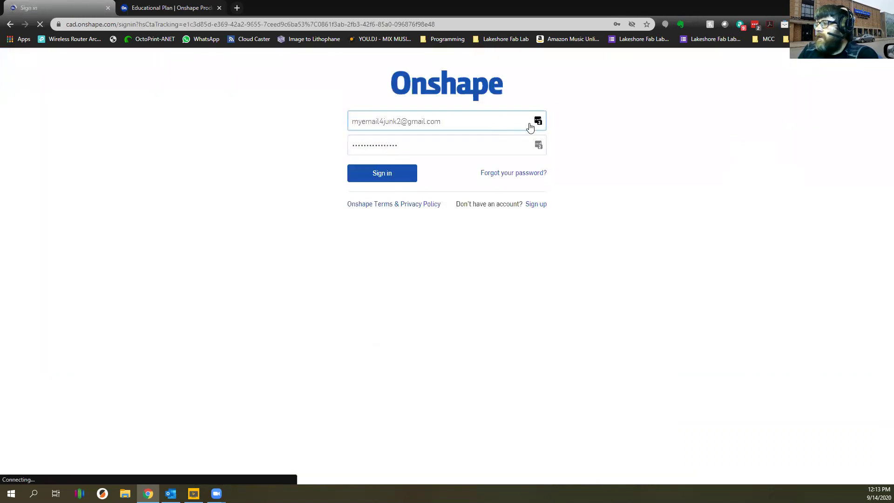
pyautogui.click(541, 120)
pyautogui.click(464, 144)
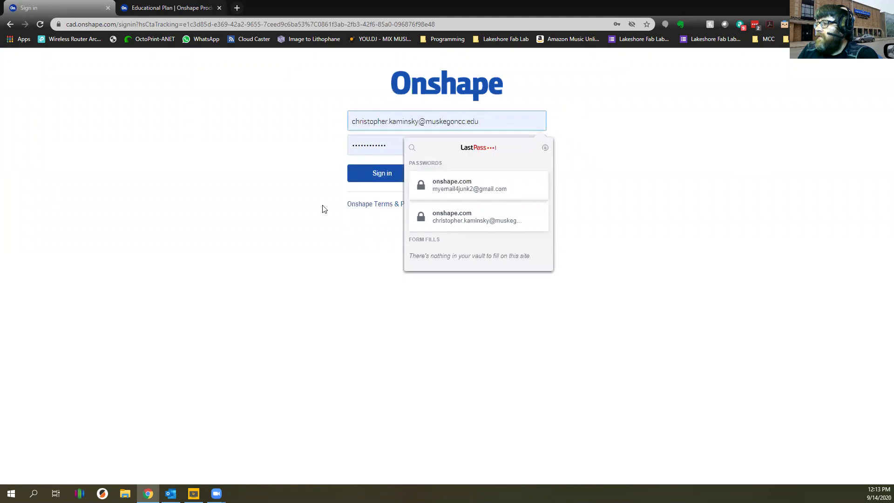
pyautogui.click(382, 174)
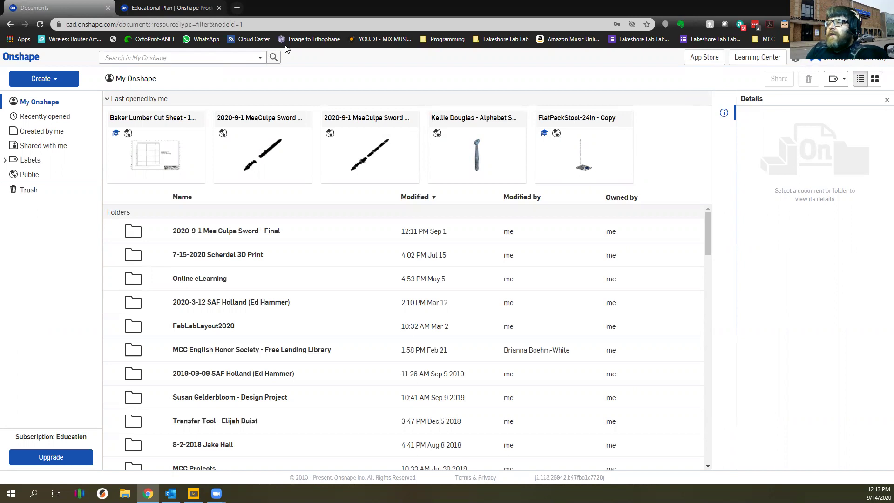
pyautogui.click(207, 58)
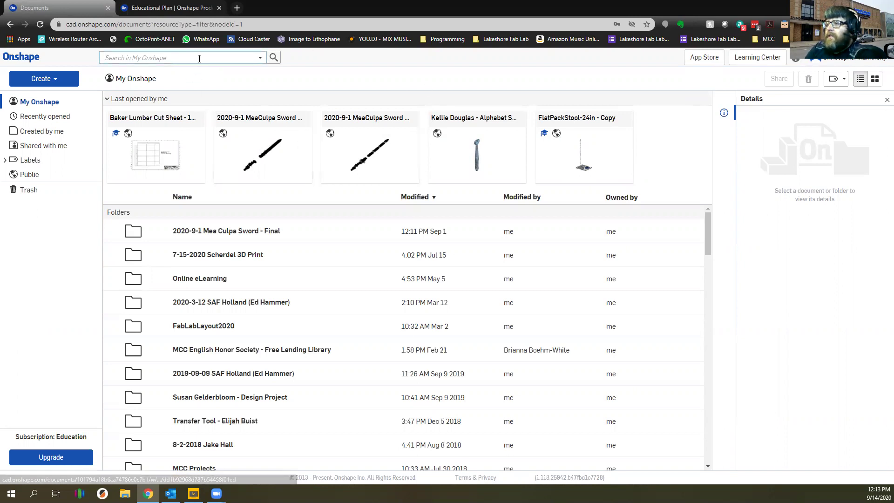
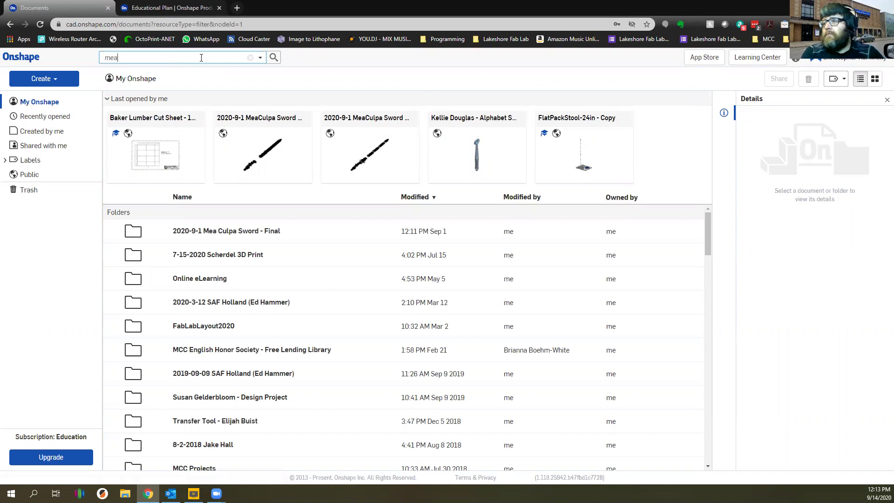
pyautogui.press('Return')
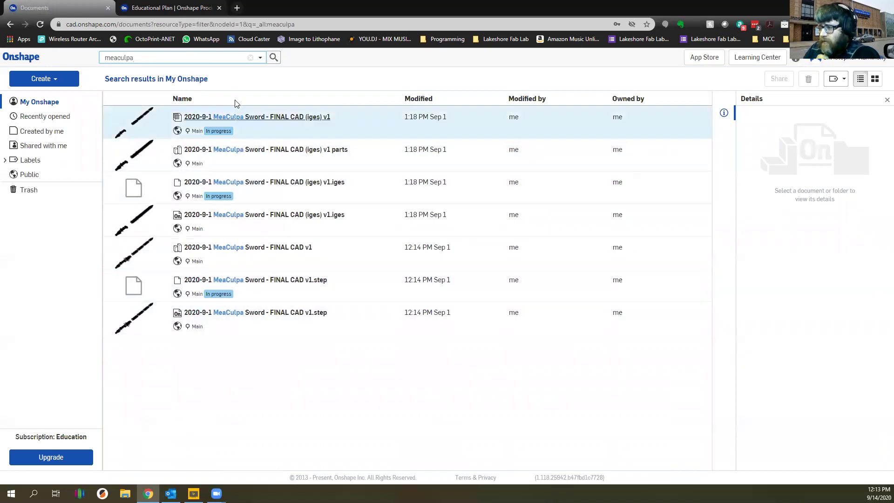
pyautogui.click(53, 103)
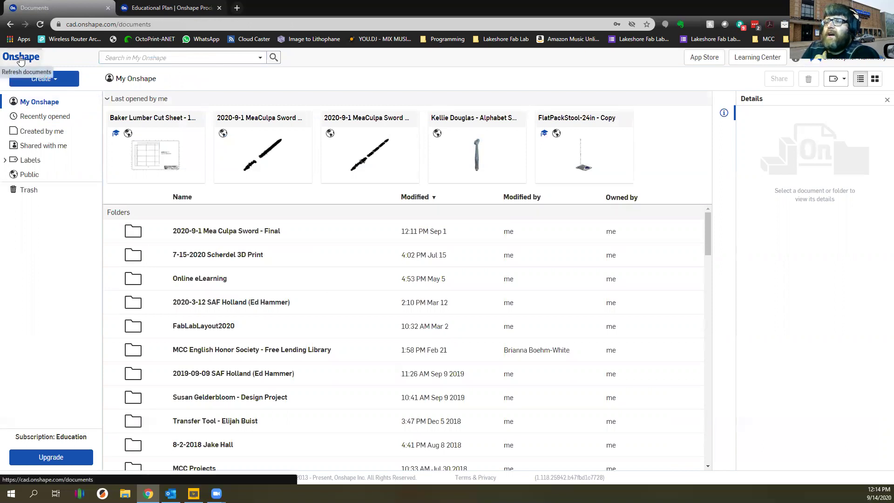
# Reload the My Onshape list and briefly expand the advanced search options and the Labels tree
pyautogui.click(48, 97)
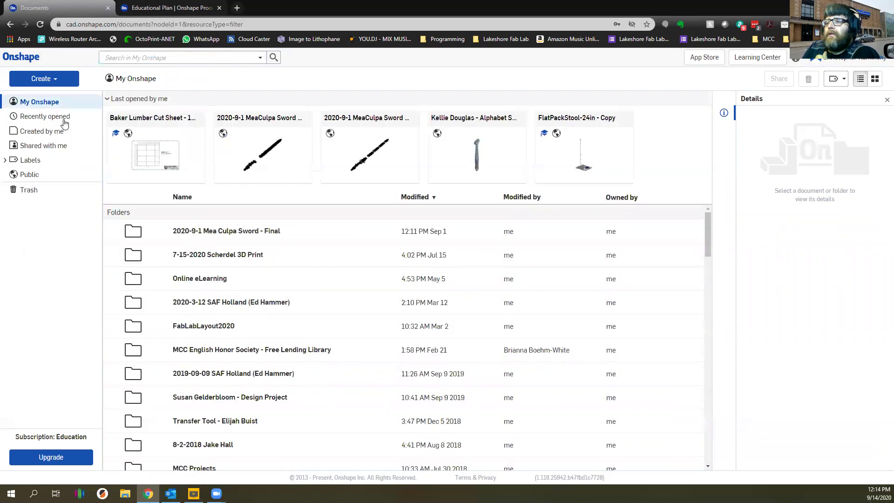
pyautogui.click(260, 59)
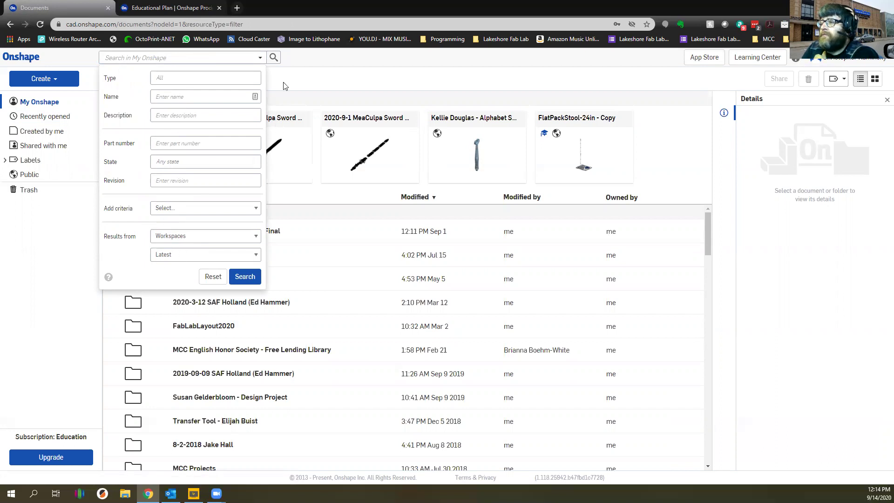
pyautogui.click(73, 214)
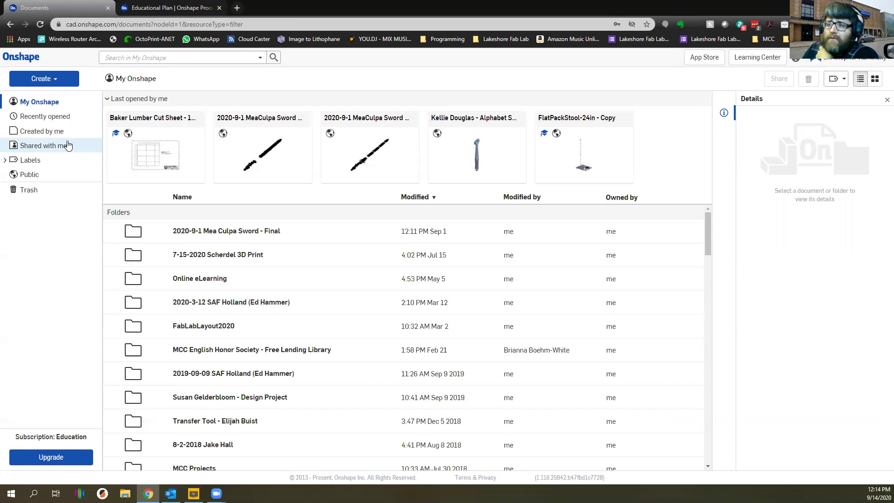
pyautogui.click(14, 161)
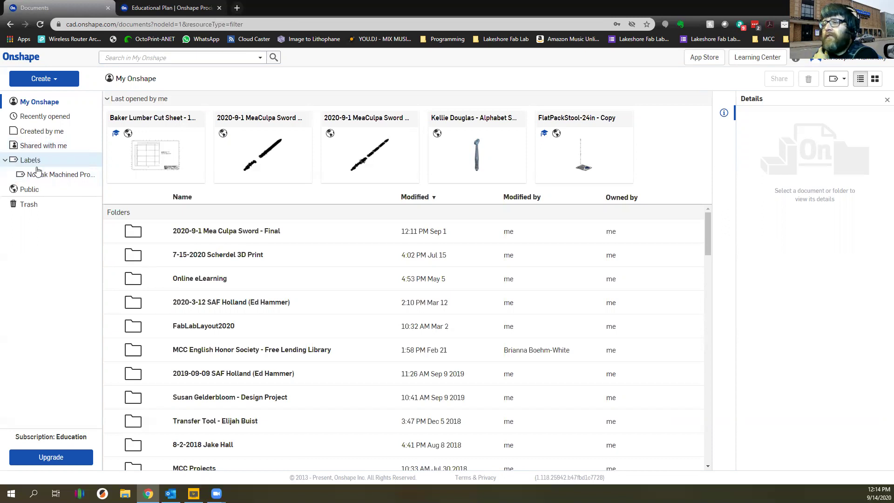
pyautogui.click(6, 161)
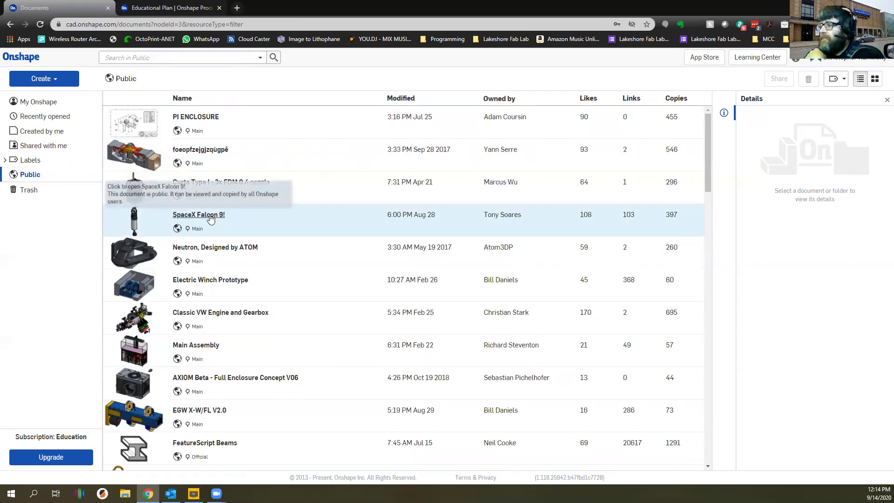
# Open the SpaceX Falcon 9! document and pan and zoom the capsule view
pyautogui.click(580, 222)
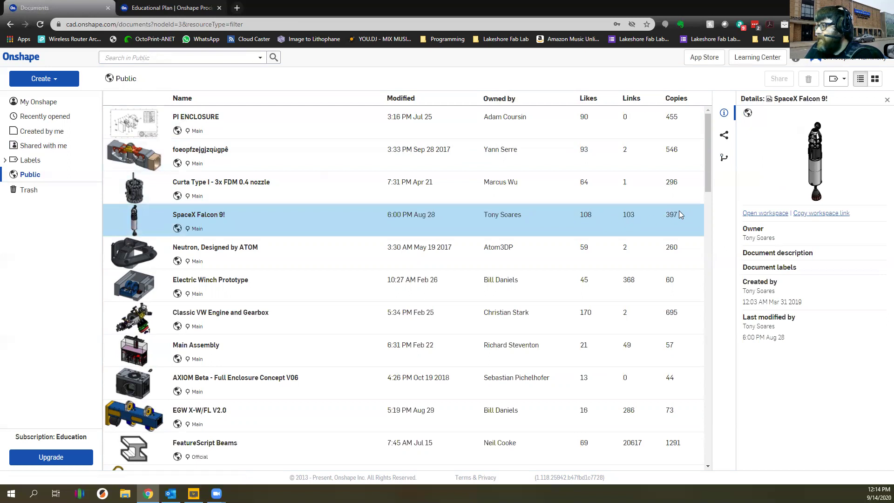
pyautogui.click(210, 217)
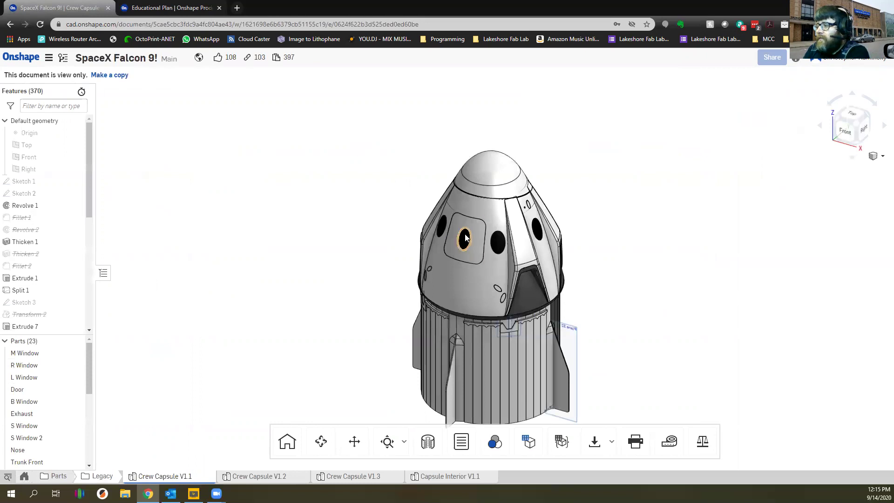
pyautogui.moveTo(494, 304); pyautogui.dragTo(435, 261, button='middle')
pyautogui.scroll(2, 429, 275)
pyautogui.scroll(-3, 464, 289)
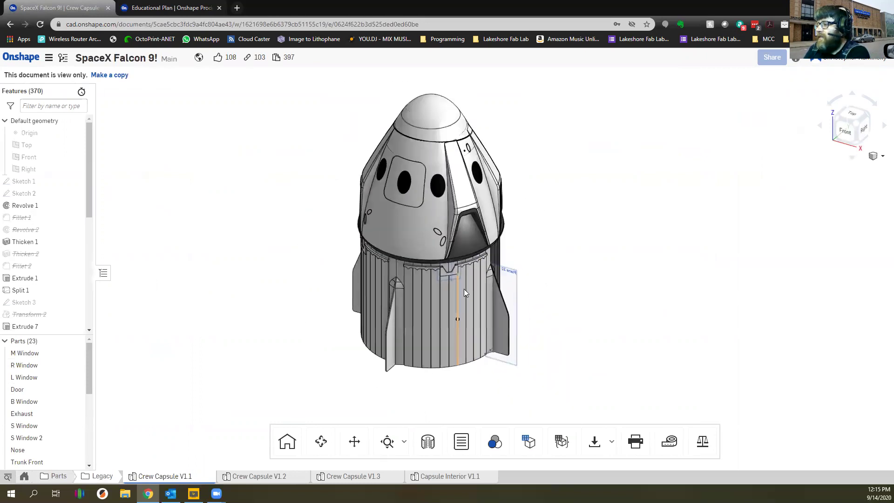
# Orbit the capsule to a front-right view and choose Make a copy
pyautogui.moveTo(484, 267); pyautogui.dragTo(52, 78, button='right')
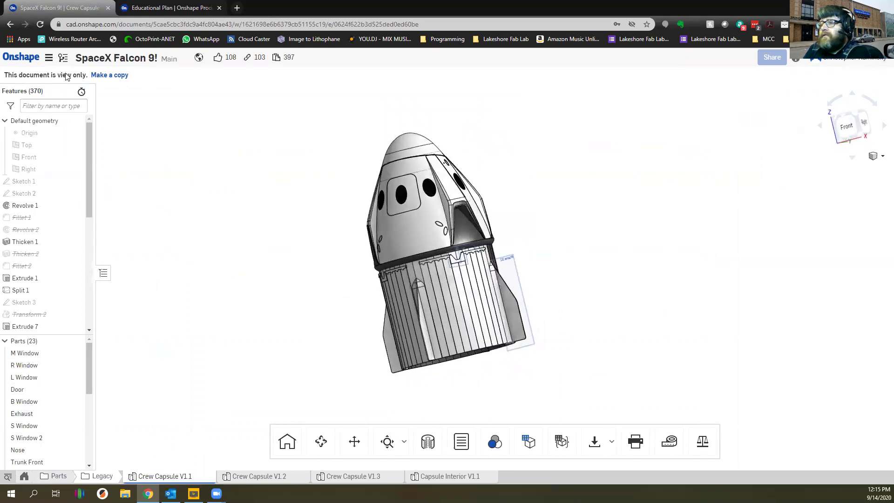
pyautogui.moveTo(454, 258); pyautogui.dragTo(509, 249, button='right')
pyautogui.scroll(5, 471, 164)
pyautogui.scroll(-5, 510, 249)
pyautogui.scroll(-1, 421, 227)
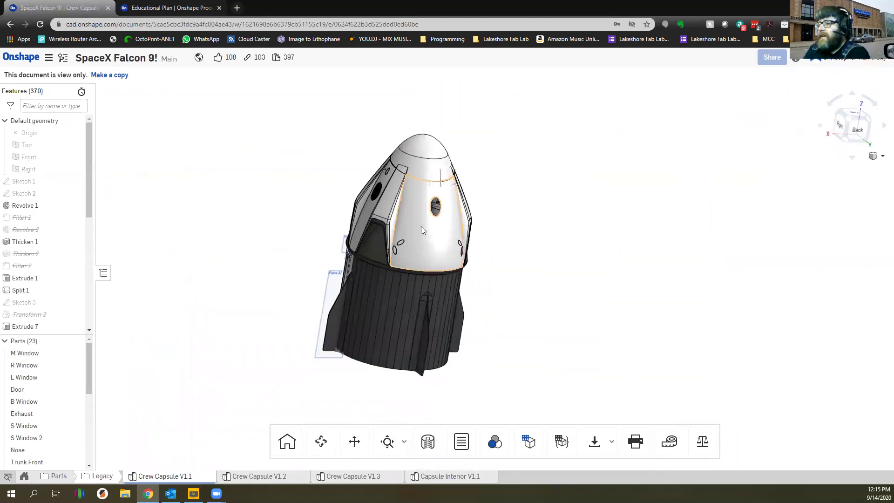
pyautogui.click(112, 76)
# Confirm the copy to a new document, then orbit the copied capsule to its back and front-right
pyautogui.click(533, 135)
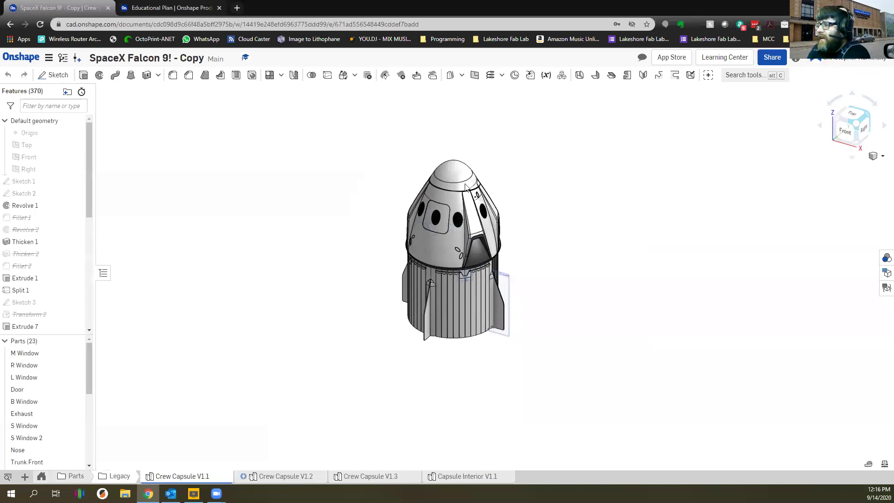
pyautogui.scroll(3, 466, 186)
pyautogui.moveTo(465, 186); pyautogui.dragTo(376, 259, button='right')
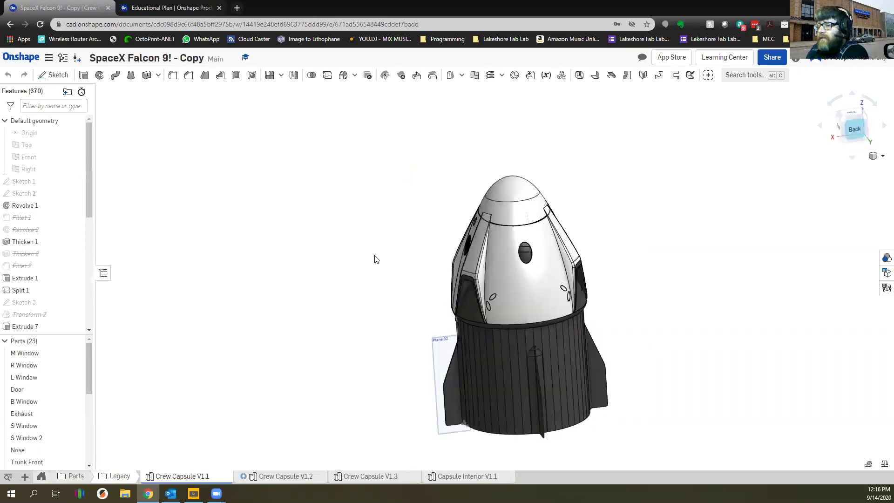
pyautogui.moveTo(376, 259); pyautogui.dragTo(285, 213, button='middle')
pyautogui.scroll(-4, 50, 372)
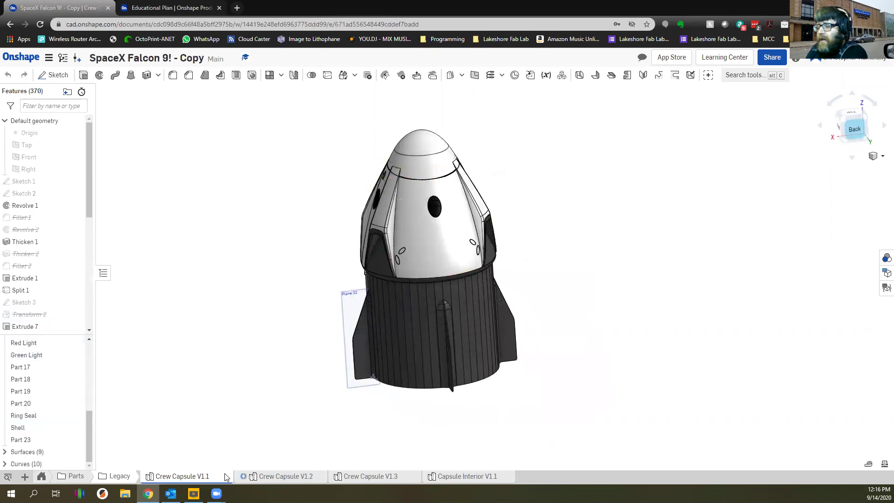
pyautogui.scroll(3, 397, 224)
pyautogui.scroll(-2, 376, 229)
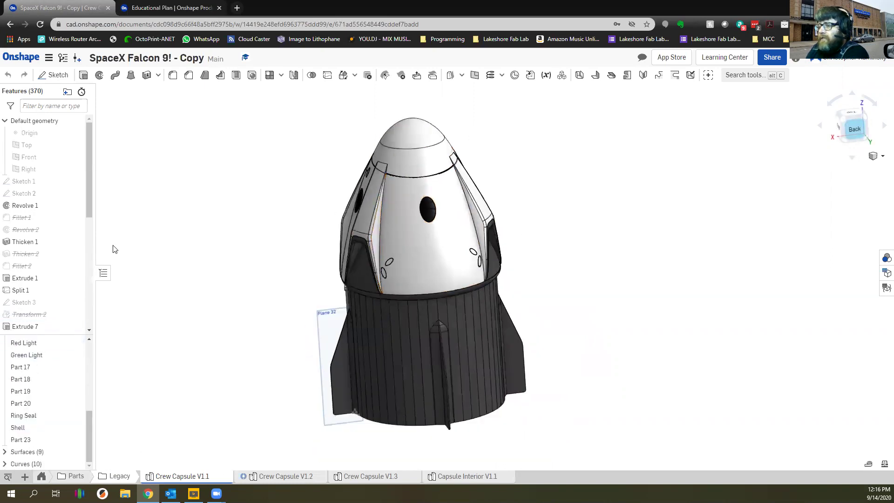
pyautogui.scroll(5, 90, 417)
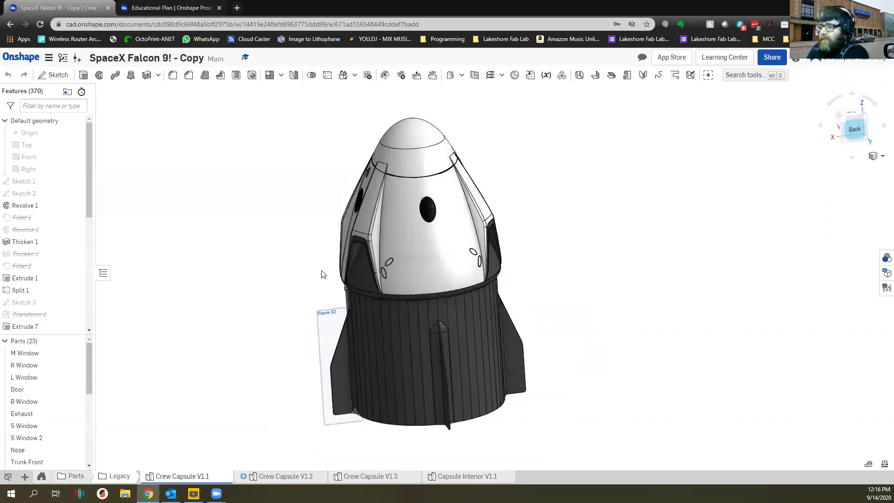
pyautogui.scroll(-1, 366, 310)
pyautogui.moveTo(366, 310); pyautogui.dragTo(353, 261, button='right')
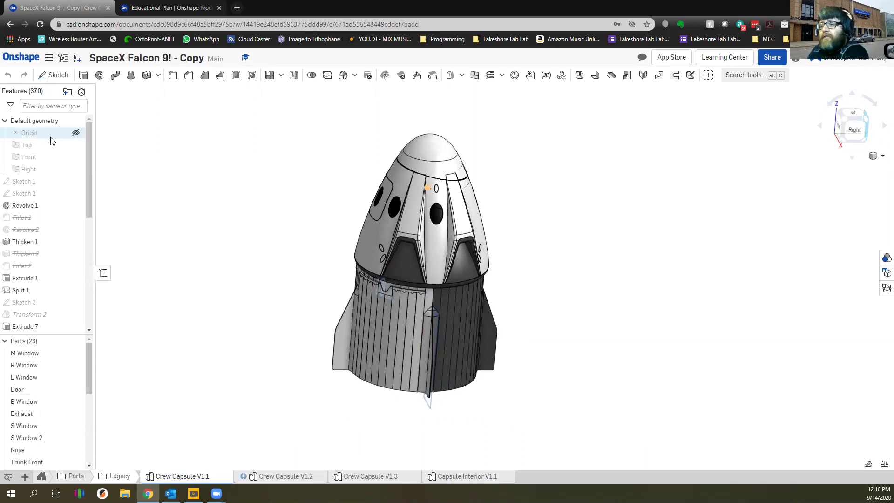
# Scroll the Features list and select Sketch 2 to locate it on the capsule
pyautogui.moveTo(88, 133); pyautogui.dragTo(85, 105)
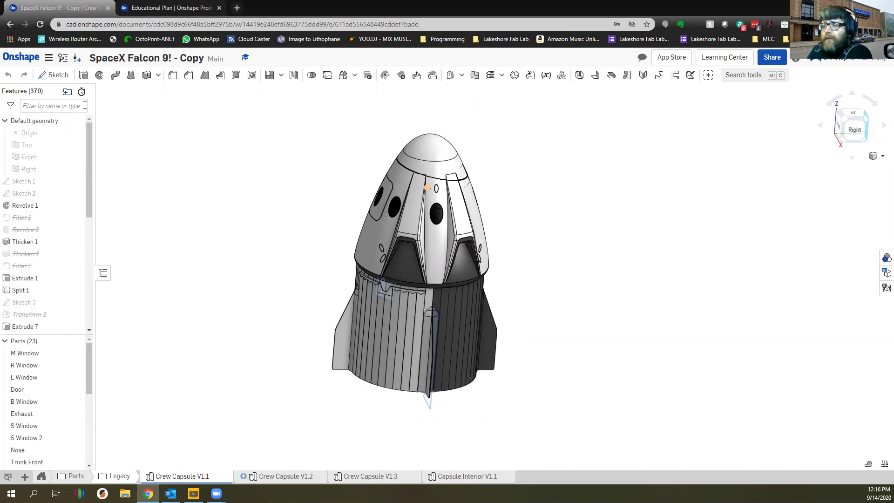
pyautogui.click(27, 193)
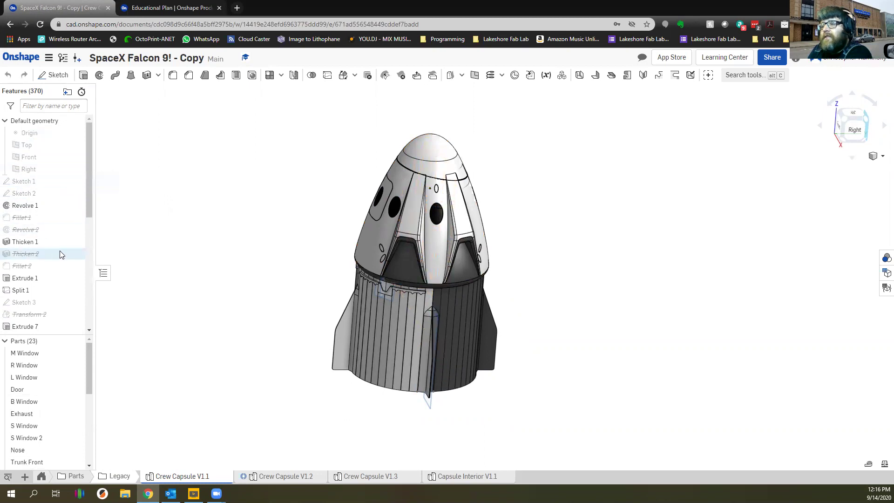
pyautogui.scroll(-3, 54, 282)
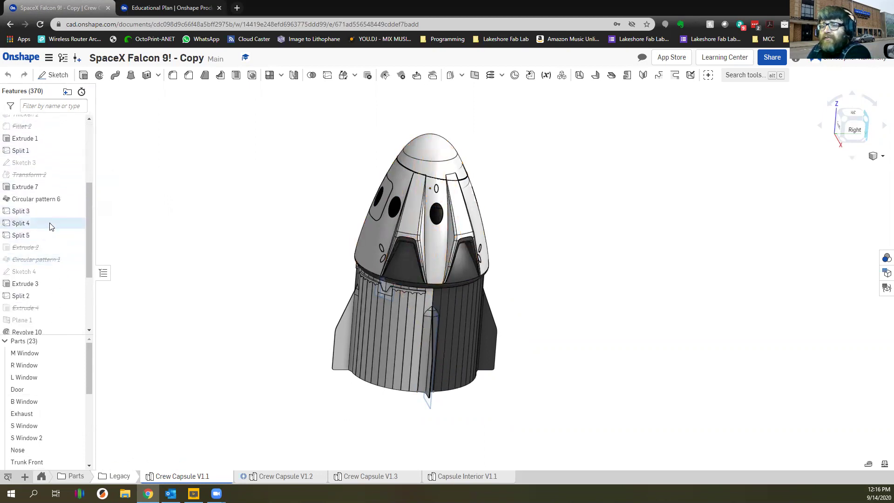
pyautogui.moveTo(86, 201); pyautogui.dragTo(80, 257)
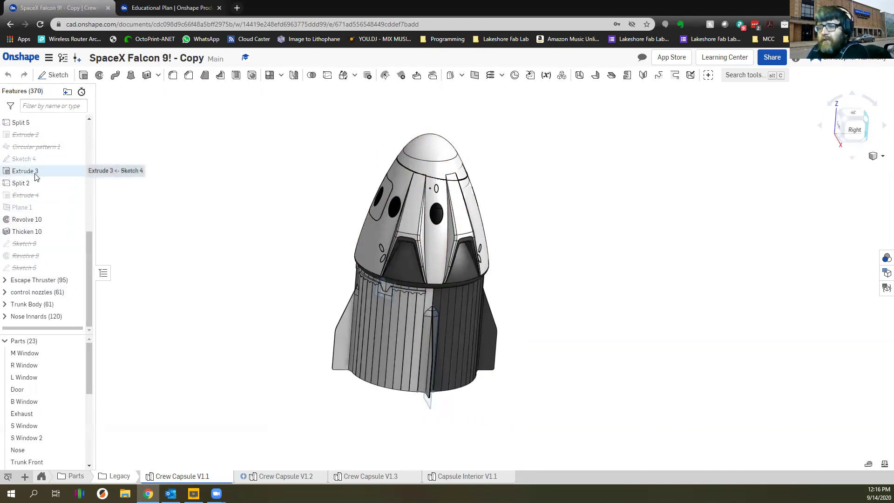
# Highlight the Revolve 10 feature and orbit the capsule to view it from the back
pyautogui.moveTo(87, 350)
pyautogui.mouseDown()
pyautogui.moveTo(92, 419)
pyautogui.moveTo(83, 355)
pyautogui.mouseUp()
pyautogui.scroll(2, 82, 353)
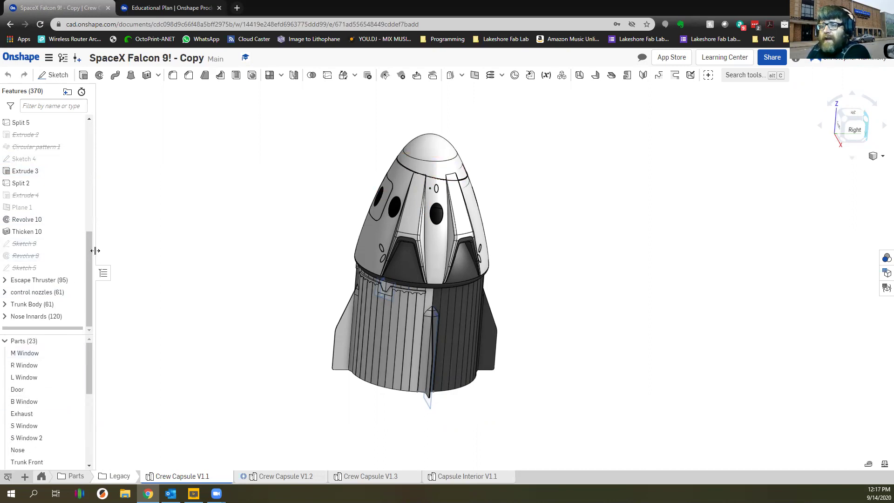
pyautogui.moveTo(88, 251); pyautogui.dragTo(93, 203)
pyautogui.scroll(-3, 94, 204)
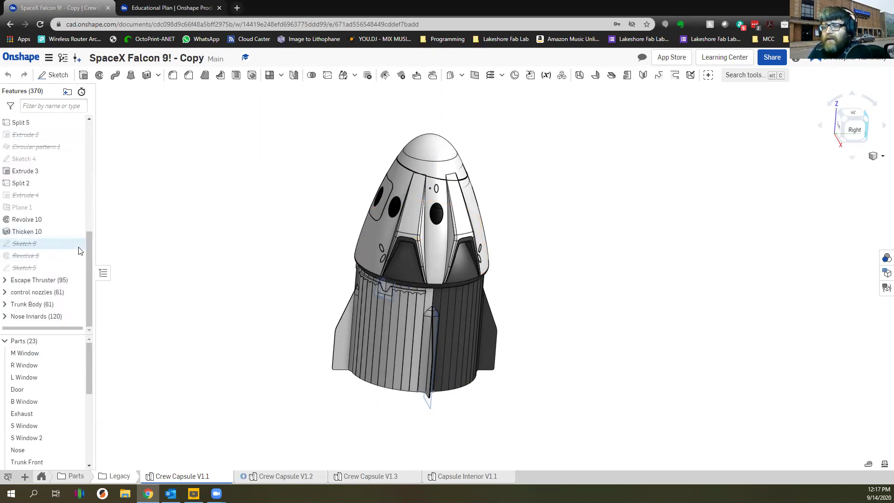
pyautogui.click(45, 220)
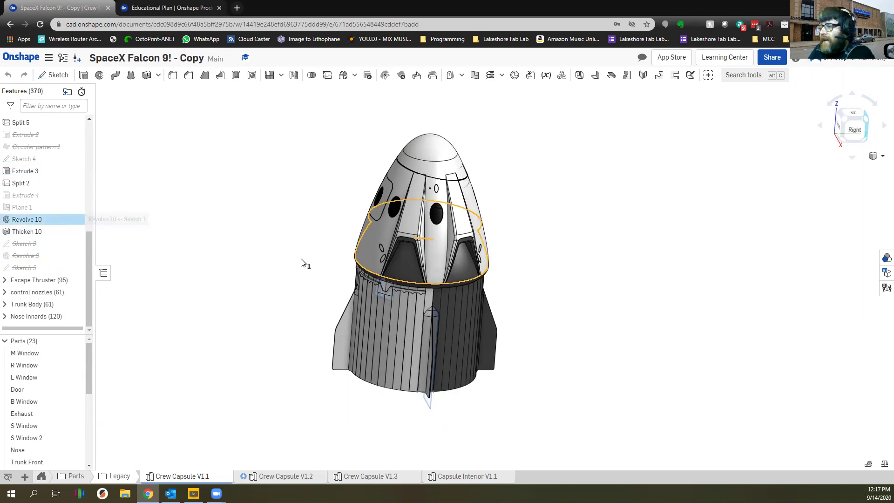
pyautogui.moveTo(453, 255); pyautogui.dragTo(403, 250, button='right')
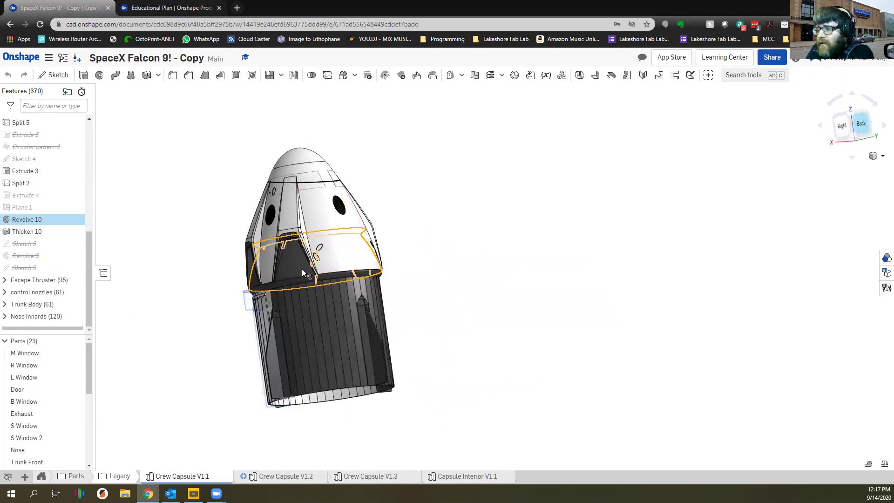
pyautogui.moveTo(327, 275); pyautogui.dragTo(375, 264, button='middle')
pyautogui.rightClick(48, 220)
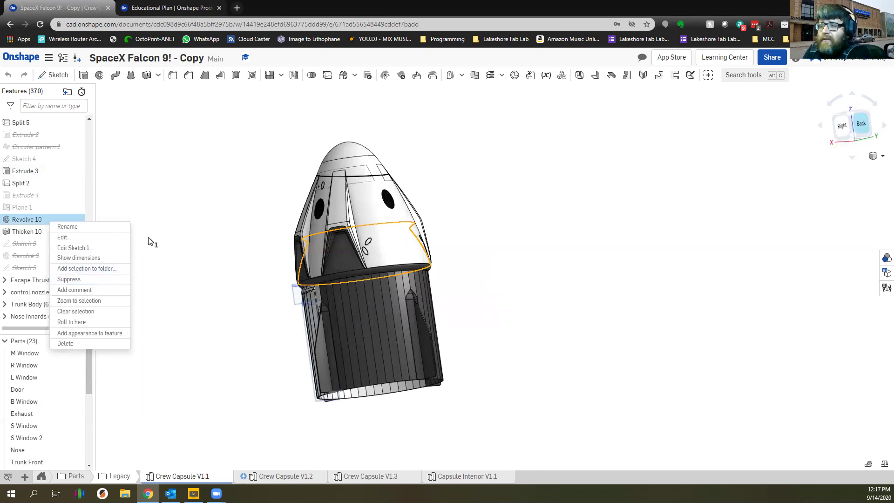
pyautogui.click(26, 217)
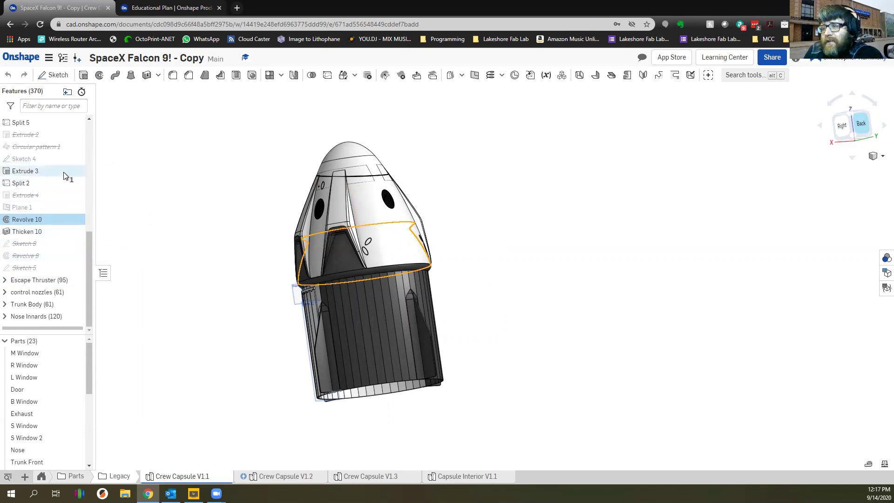
# Clear the Revolve 10 highlight and select Sketch 3 to show its small oval outline
pyautogui.scroll(2, 61, 173)
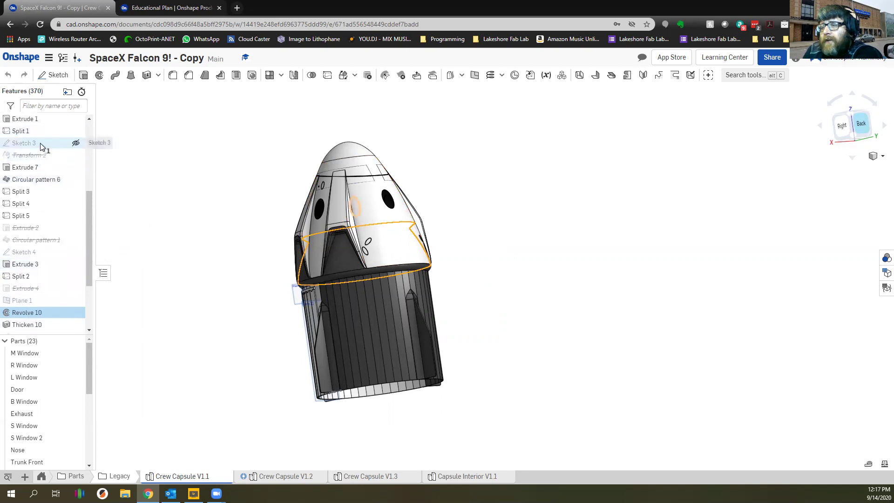
pyautogui.click(137, 151)
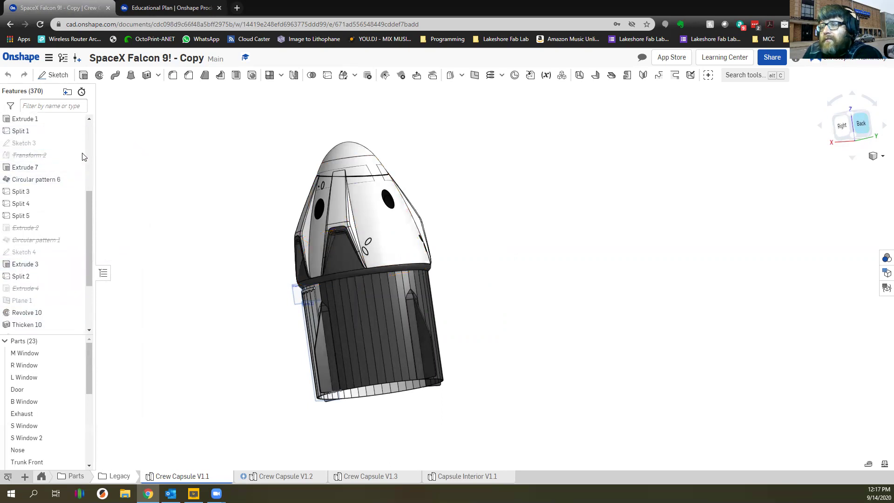
pyautogui.rightClick(47, 147)
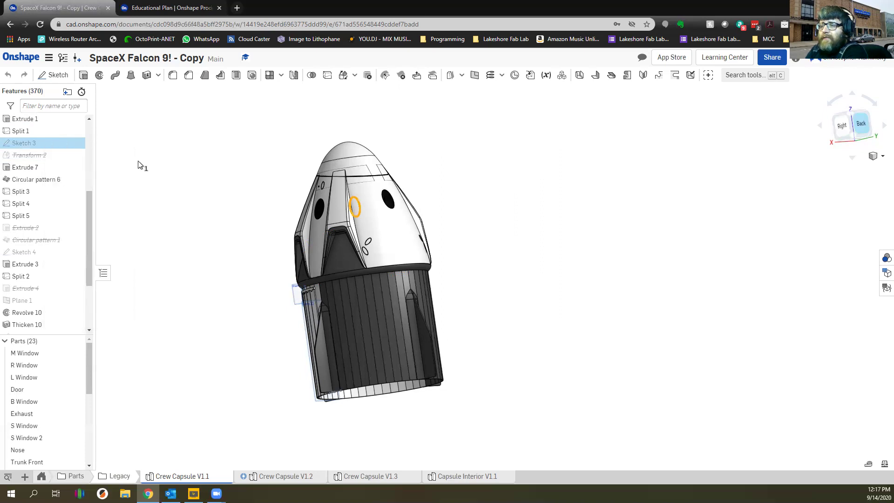
pyautogui.moveTo(89, 348)
pyautogui.mouseDown()
pyautogui.moveTo(85, 412)
pyautogui.moveTo(88, 342)
pyautogui.mouseUp()
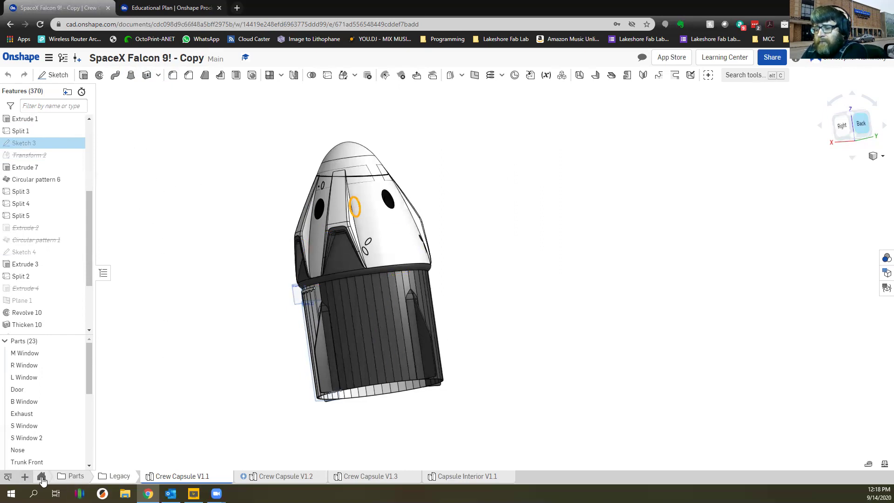
pyautogui.moveTo(168, 480)
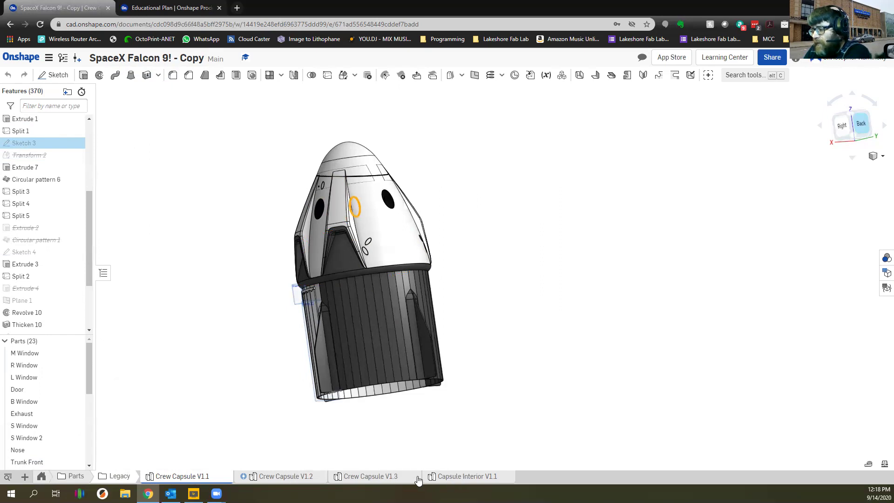
pyautogui.click(303, 477)
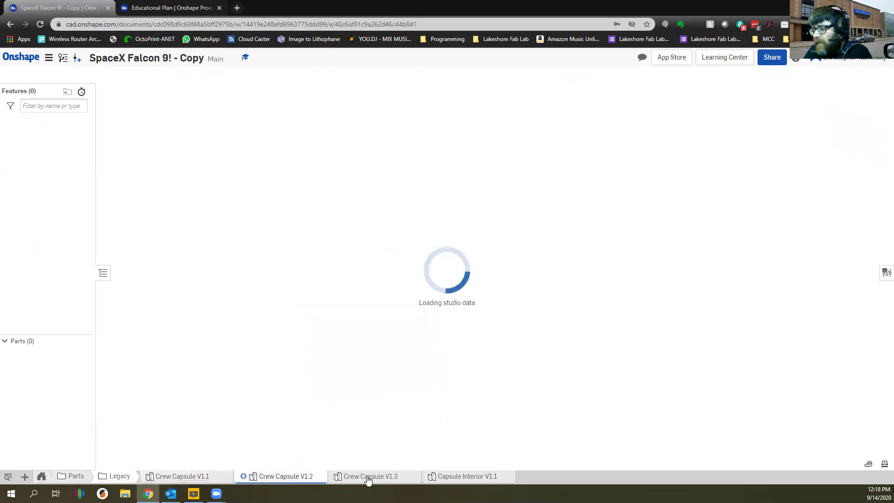
pyautogui.moveTo(367, 477)
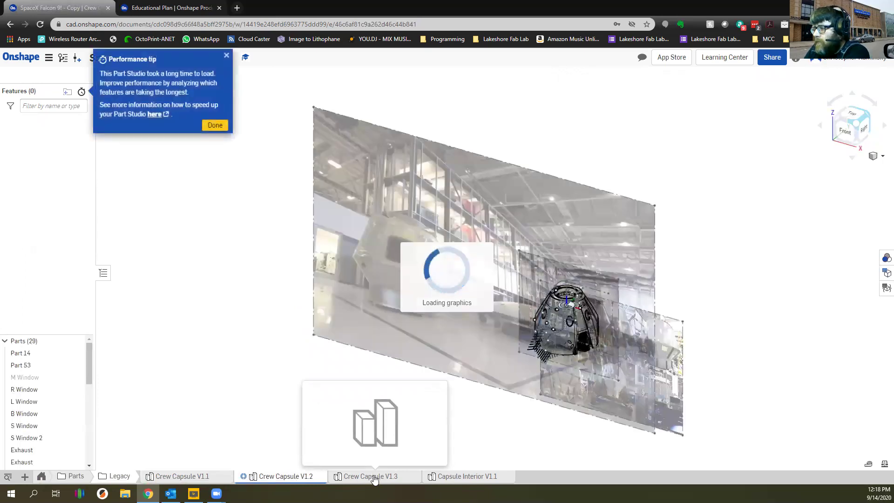
pyautogui.click(375, 477)
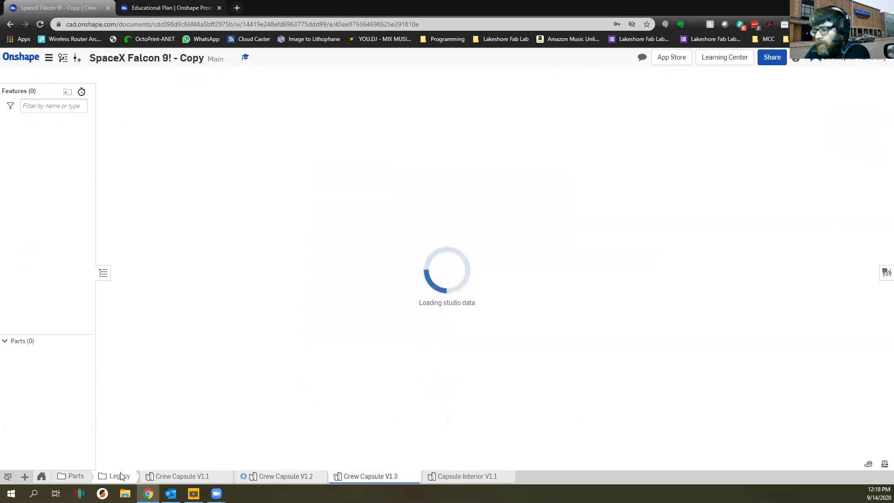
pyautogui.click(177, 475)
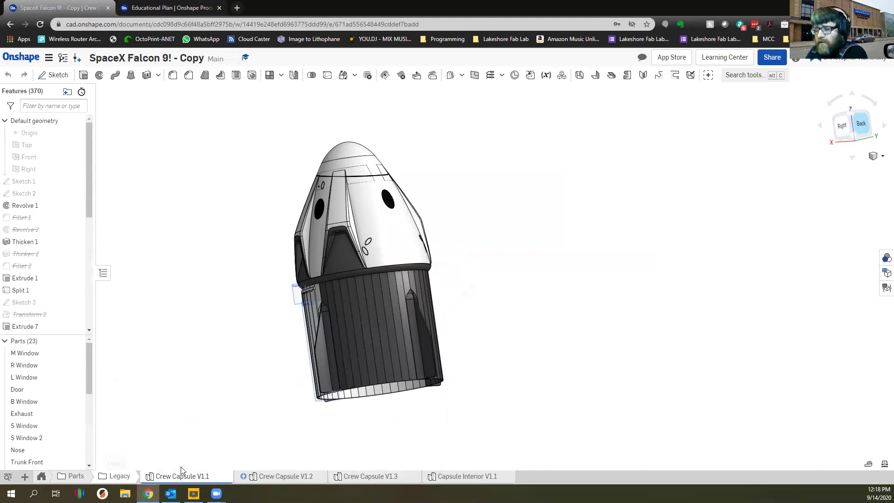
# Check the Crew Capsule V1.1 tab's context menu, then bring up the + menu of new tab types
pyautogui.rightClick(182, 475)
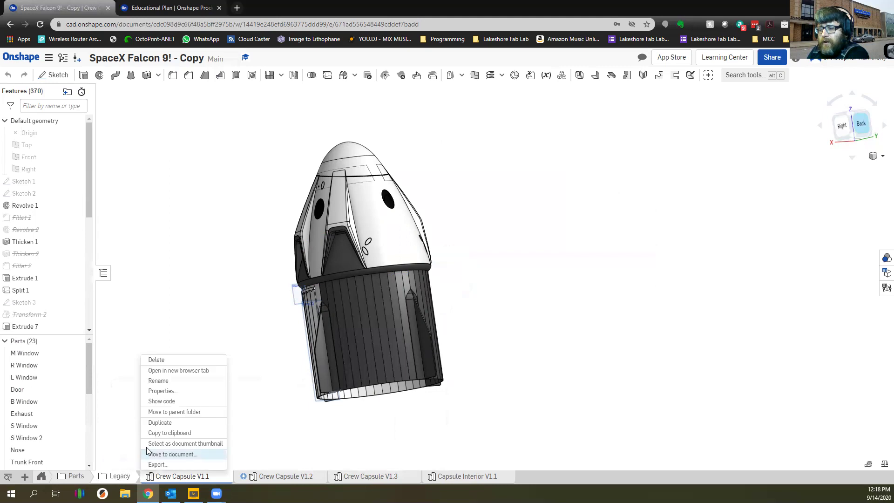
pyautogui.click(121, 456)
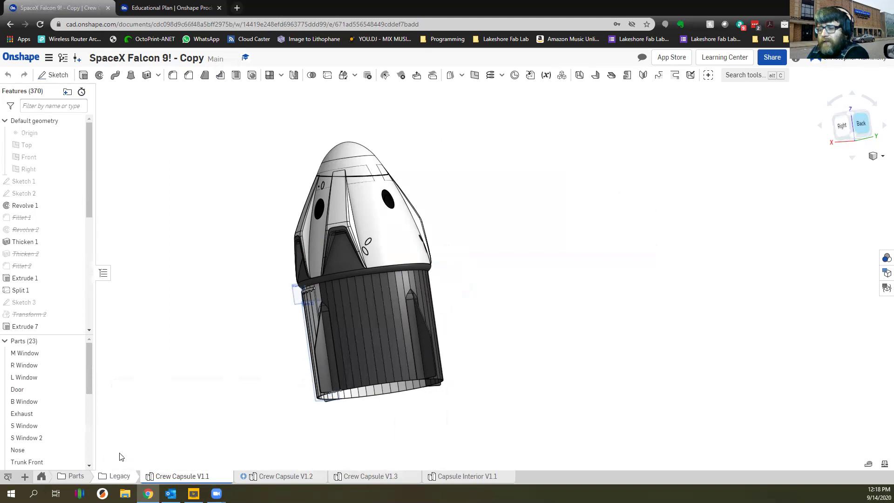
pyautogui.click(25, 476)
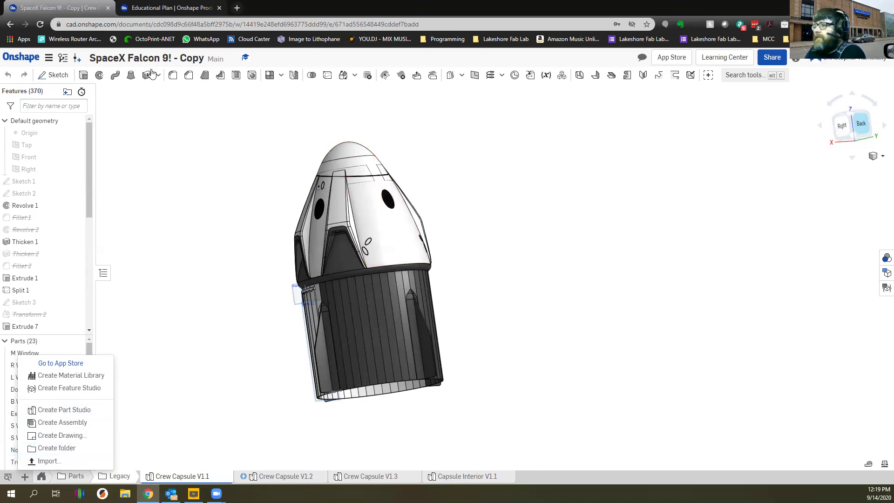
# Return to Documents, select My Onshape, and scroll through the recent documents and folders
pyautogui.click(20, 58)
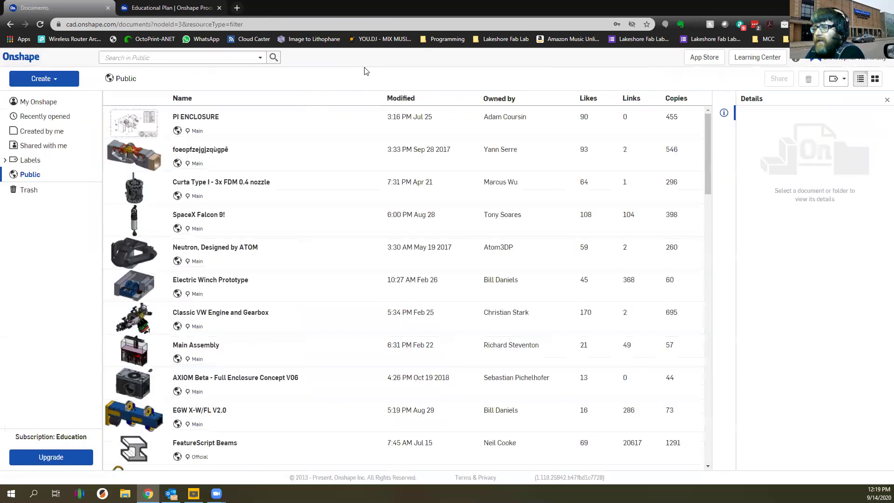
pyautogui.click(51, 99)
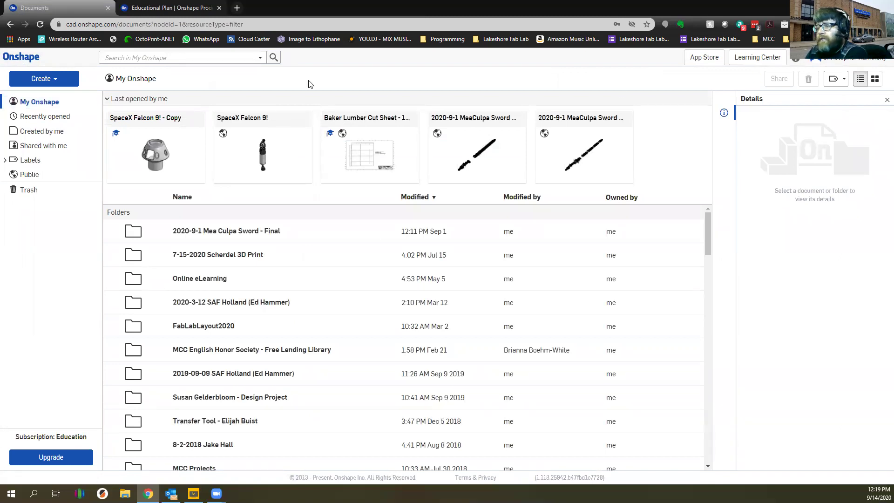
pyautogui.scroll(-3, 205, 326)
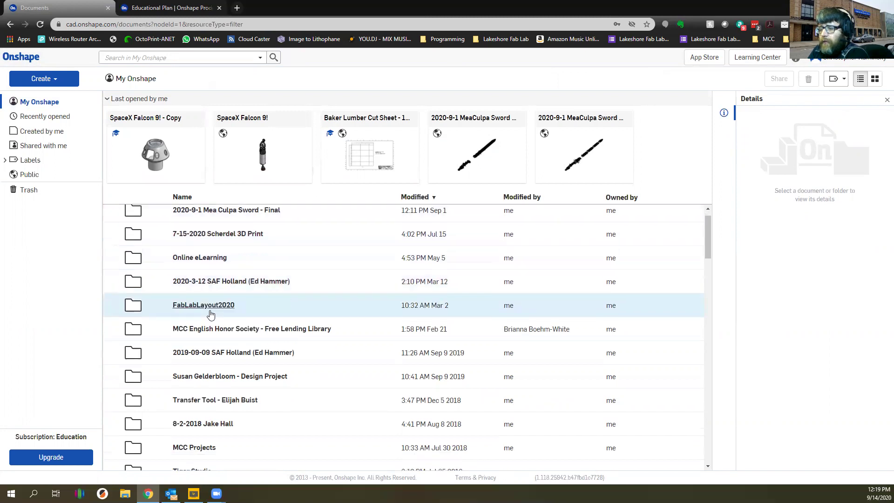
pyautogui.scroll(-4, 207, 363)
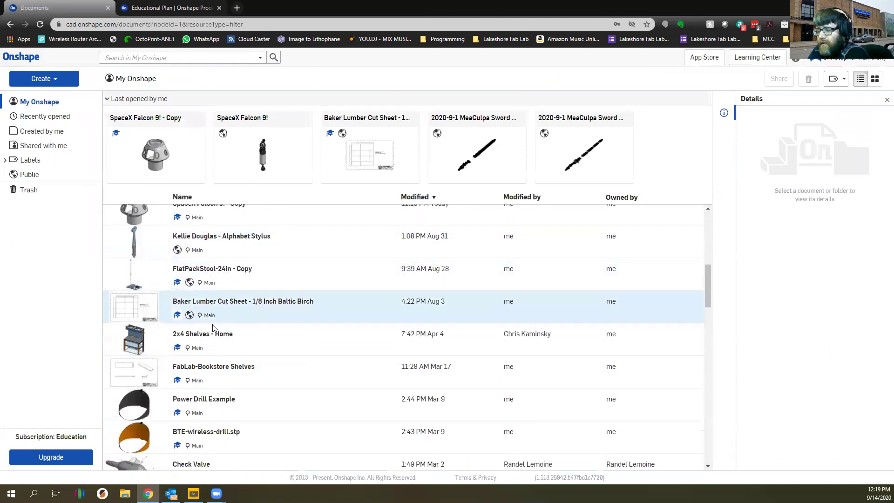
pyautogui.scroll(7, 224, 405)
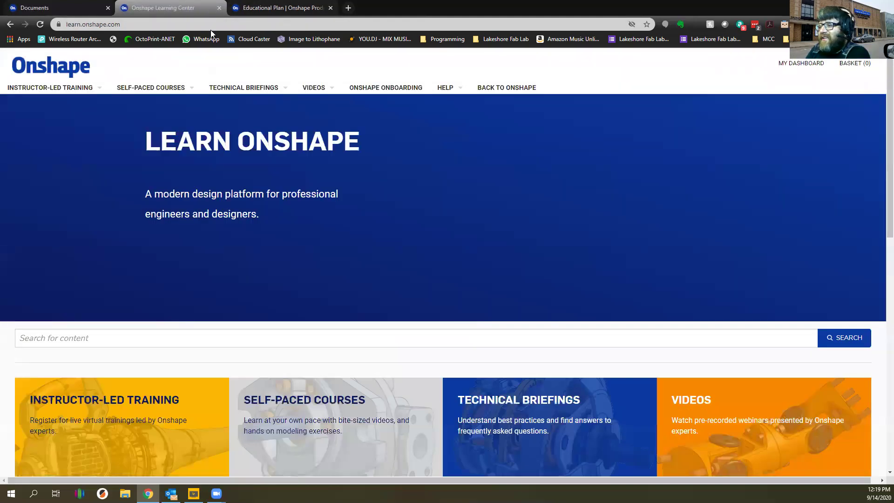
# Scroll the Learning Center home page and open the Self-Paced Courses catalog
pyautogui.scroll(-6, 879, 176)
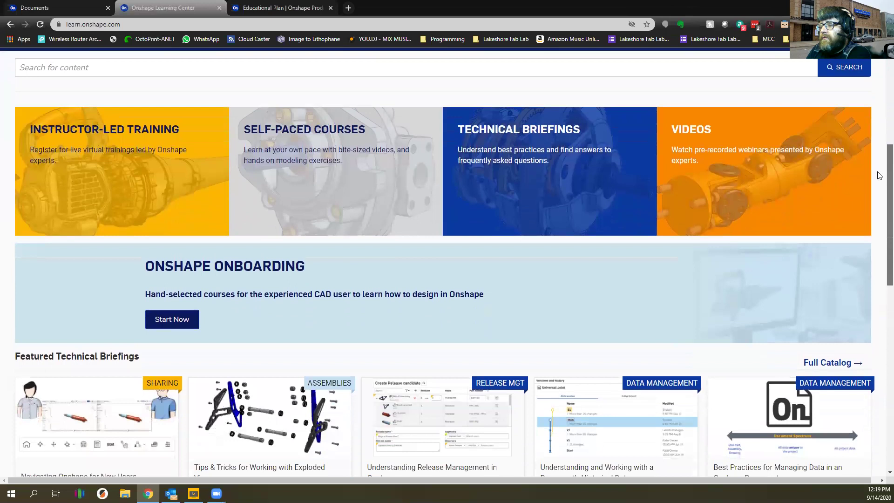
pyautogui.scroll(-5, 879, 176)
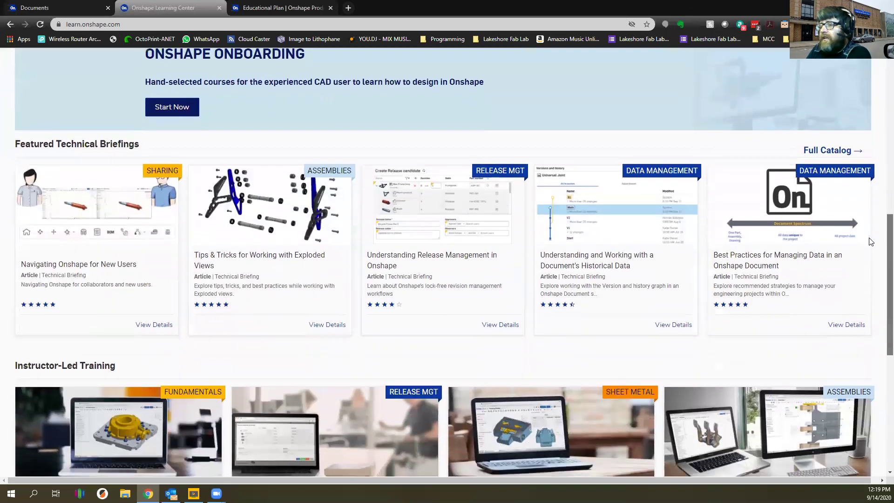
pyautogui.scroll(-4, 870, 245)
pyautogui.scroll(3, 869, 252)
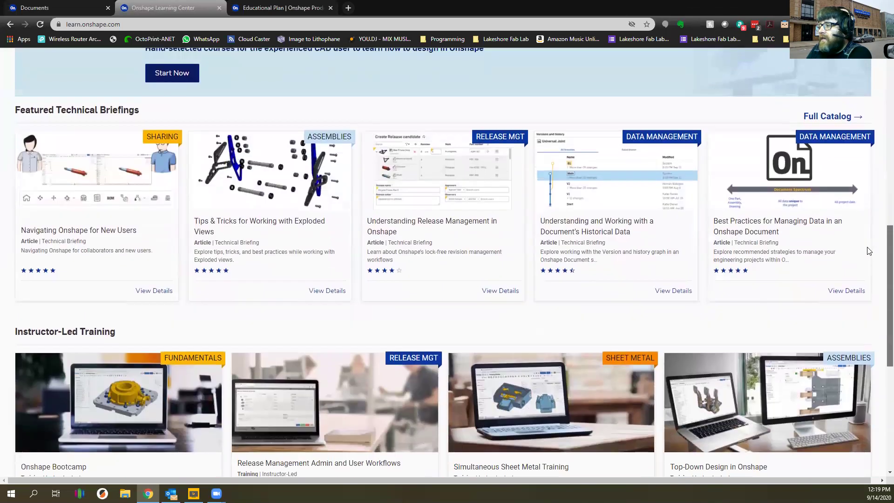
pyautogui.scroll(6, 869, 251)
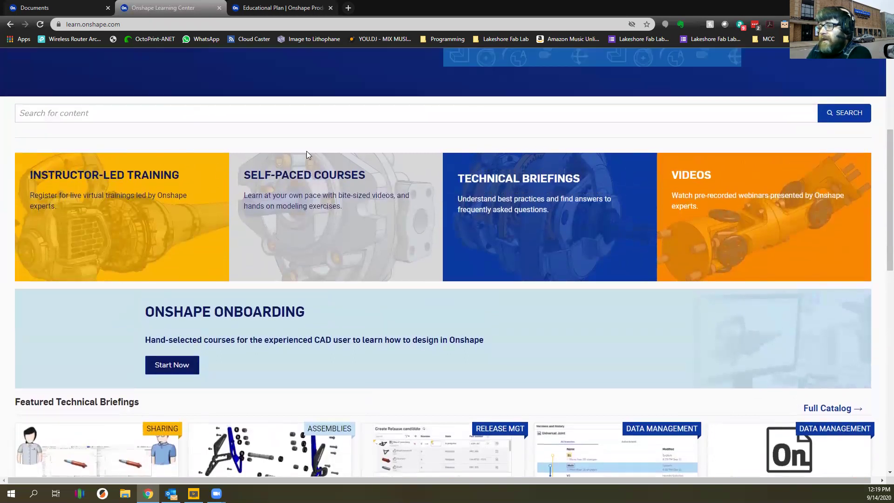
pyautogui.click(335, 193)
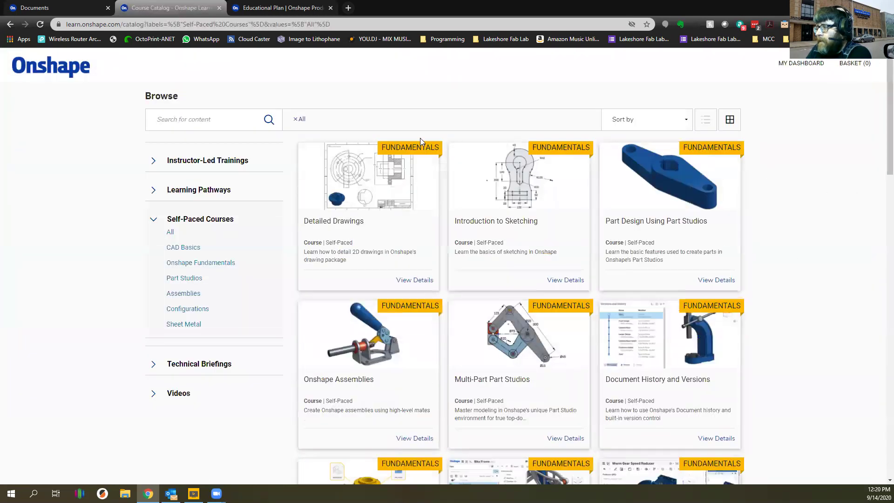
# Scroll the course catalog, return to the Learning Center home, and switch back to the documents tab
pyautogui.scroll(-7, 722, 245)
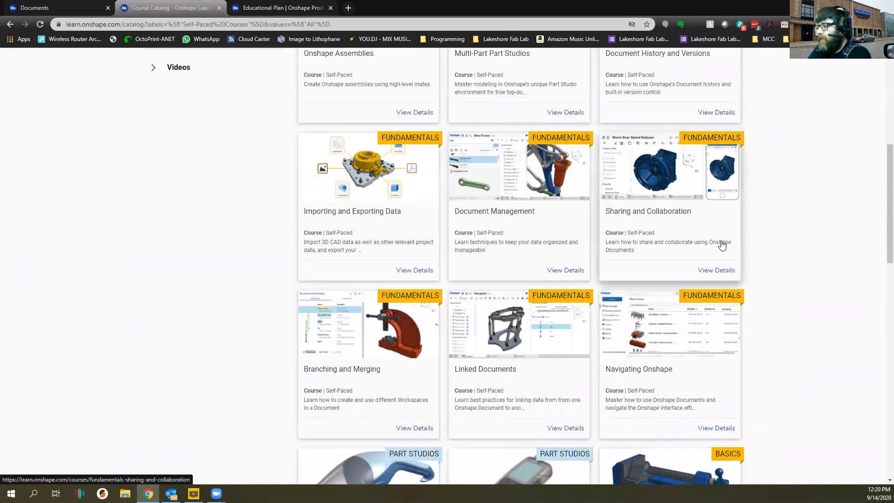
pyautogui.scroll(-2, 721, 245)
pyautogui.scroll(9, 724, 233)
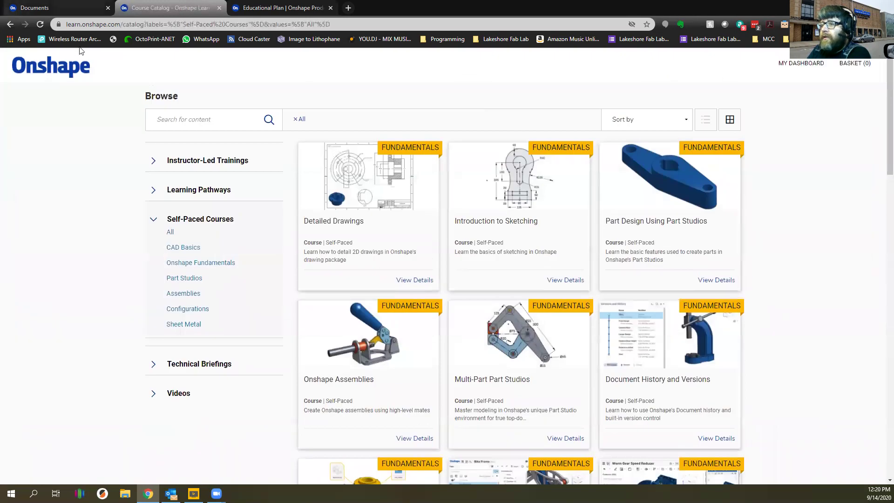
pyautogui.click(51, 65)
pyautogui.hotkey('ctrl', '1')
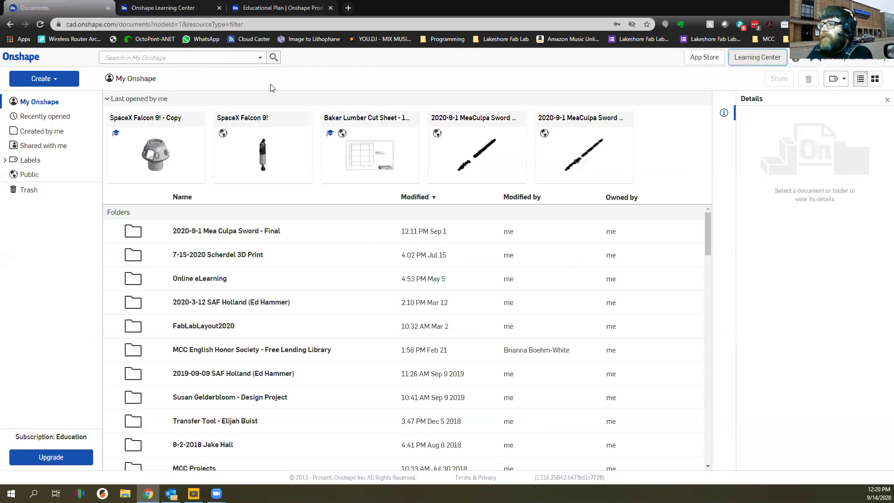
# Preview the Create dropdown and the account menu, then reopen the Create dropdown
pyautogui.click(55, 82)
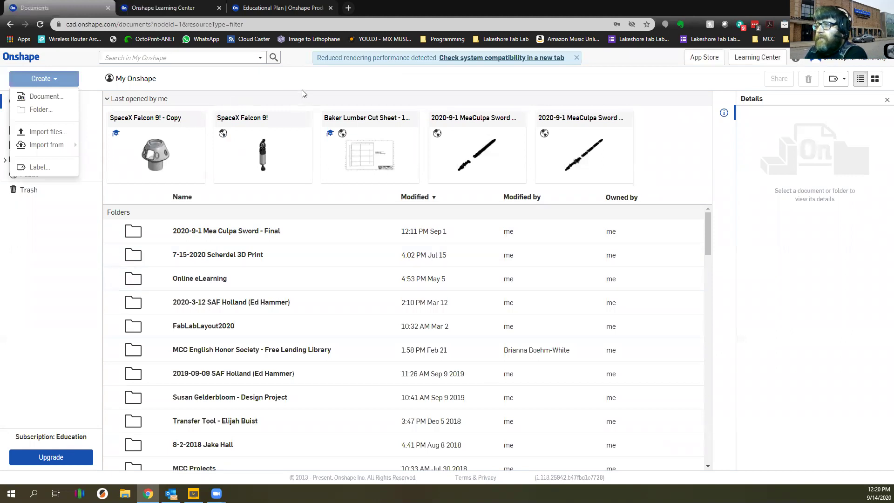
pyautogui.click(339, 78)
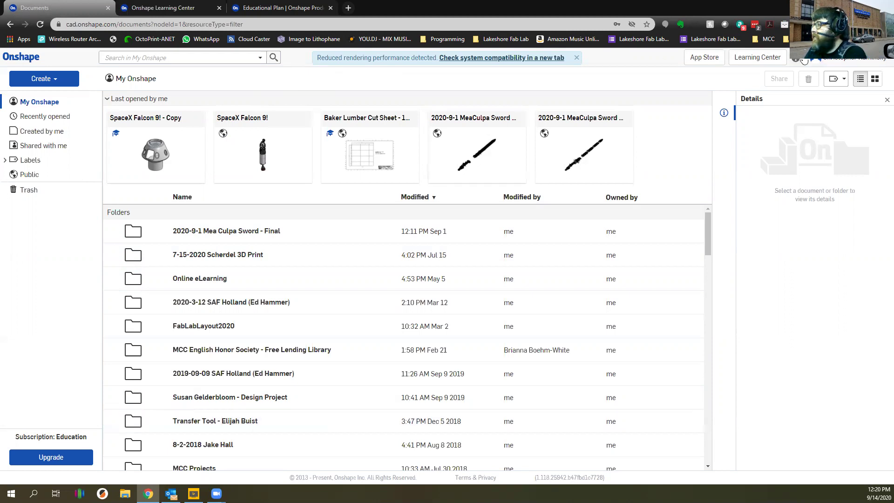
pyautogui.click(860, 67)
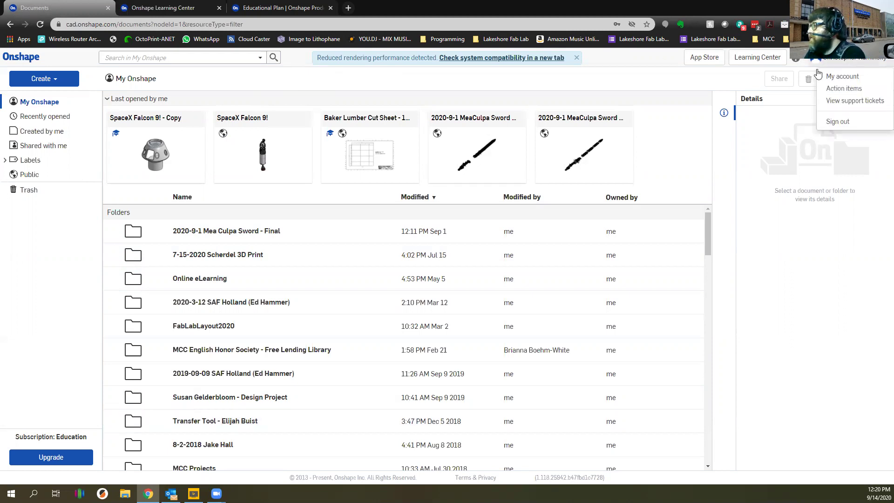
pyautogui.click(734, 77)
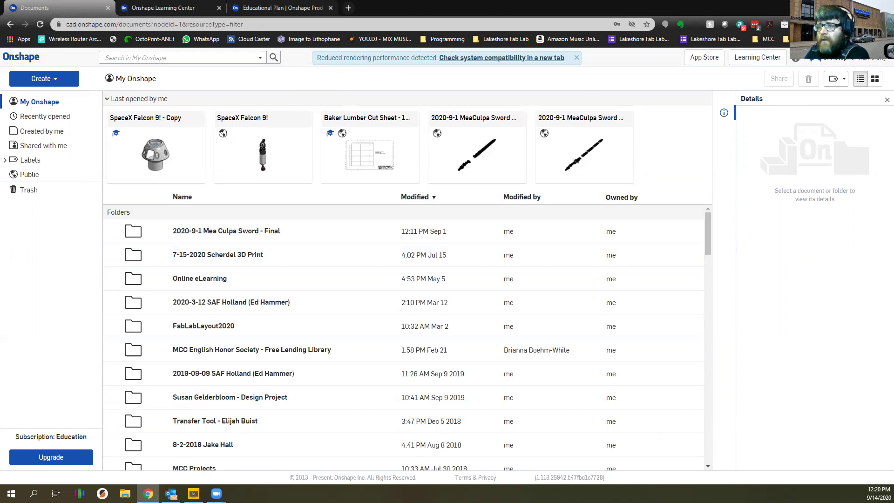
pyautogui.click(42, 78)
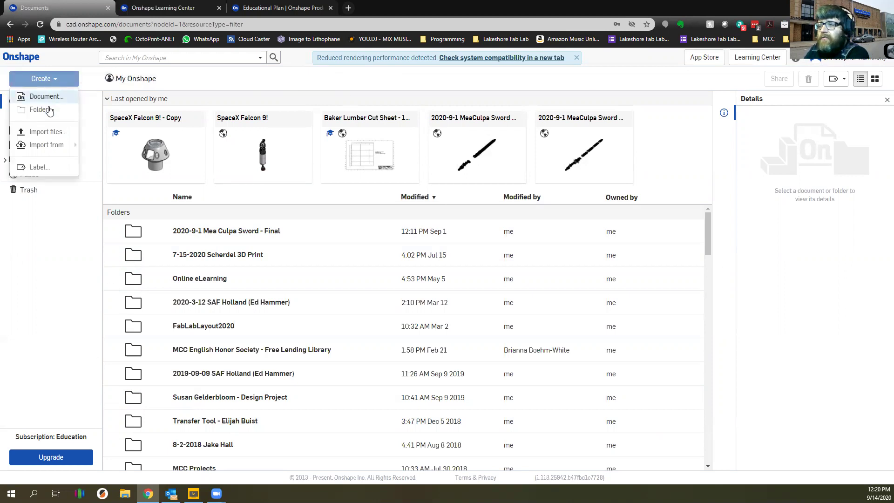
# Make a new folder called 'Lesson 1 - Onshape', correcting typos in the name
pyautogui.click(48, 110)
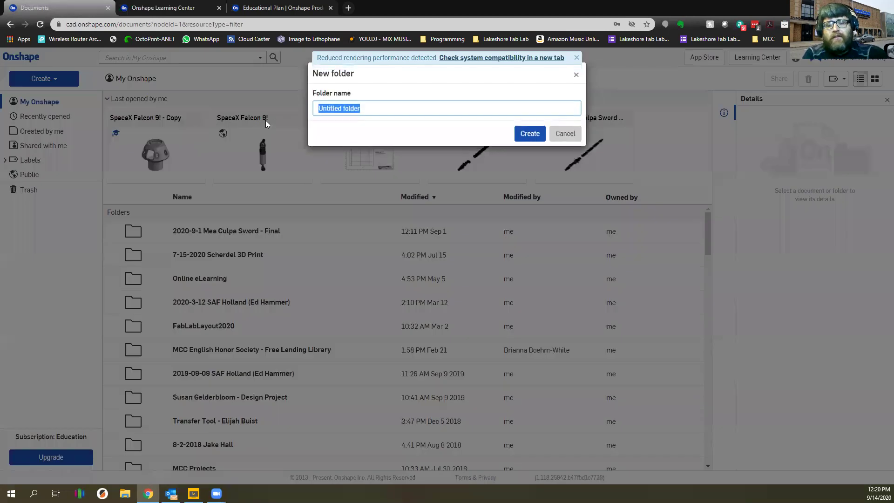
pyautogui.write('Lesson')
pyautogui.press('BackSpace')
pyautogui.press('BackSpace')
pyautogui.press('BackSpace')
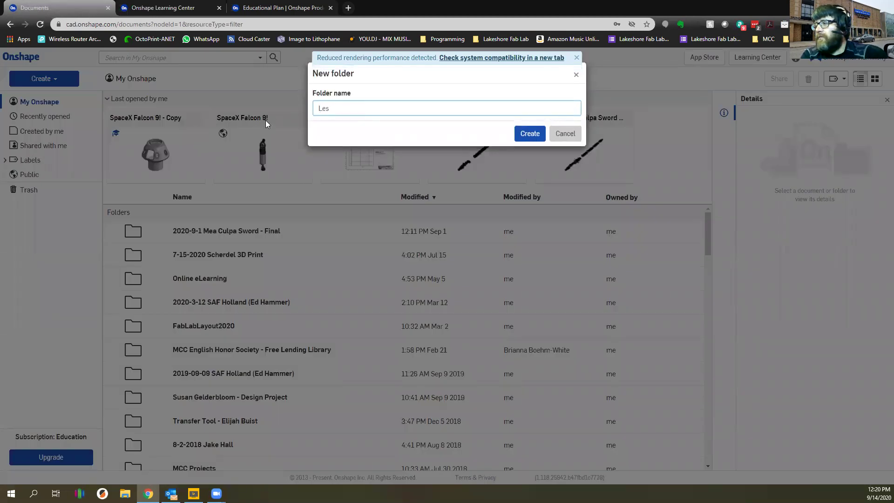
pyautogui.write('son 1 - ON')
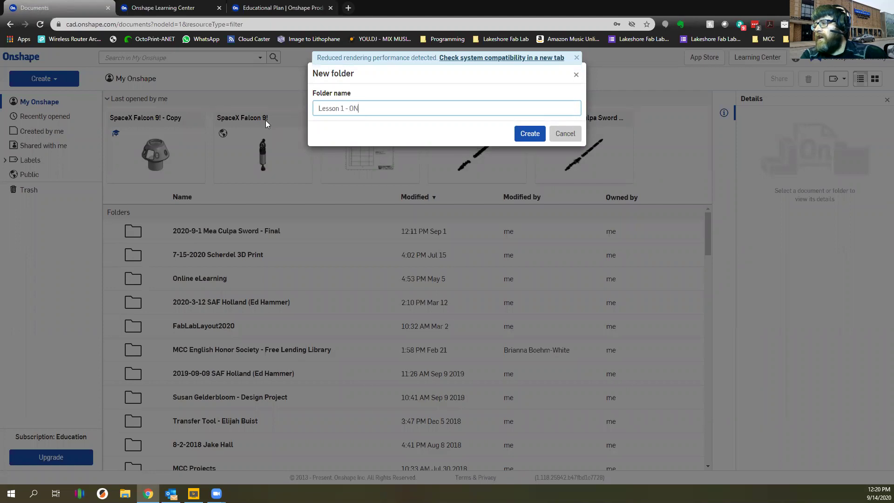
pyautogui.press('BackSpace')
pyautogui.write('nsha')
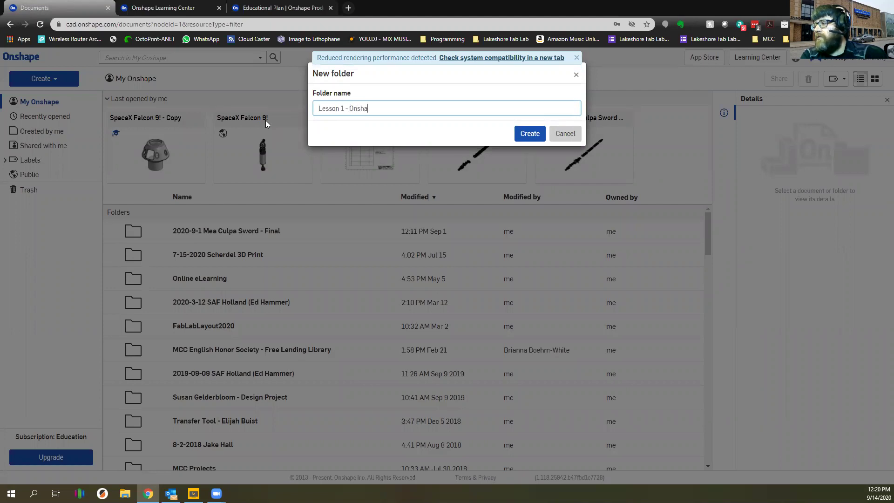
pyautogui.write('pe')
pyautogui.press('Return')
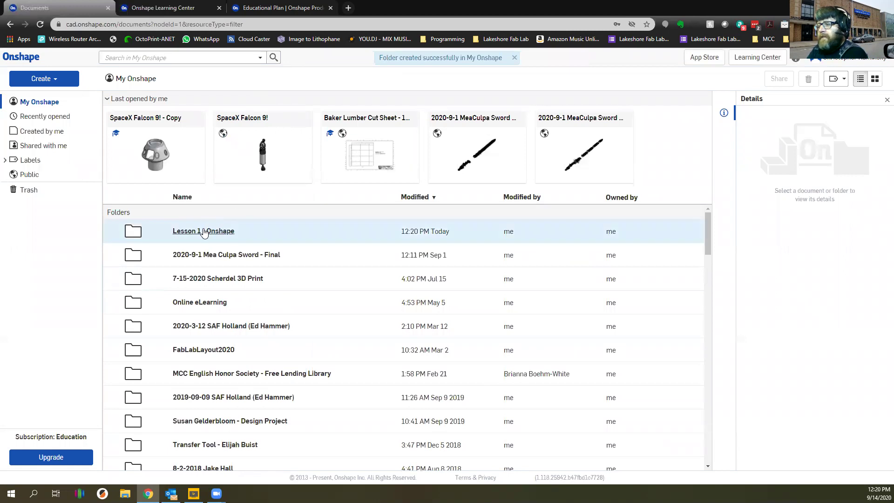
# Inside the Lesson 1 - Onshape folder, create a document named 'Lesson 1'
pyautogui.click(204, 232)
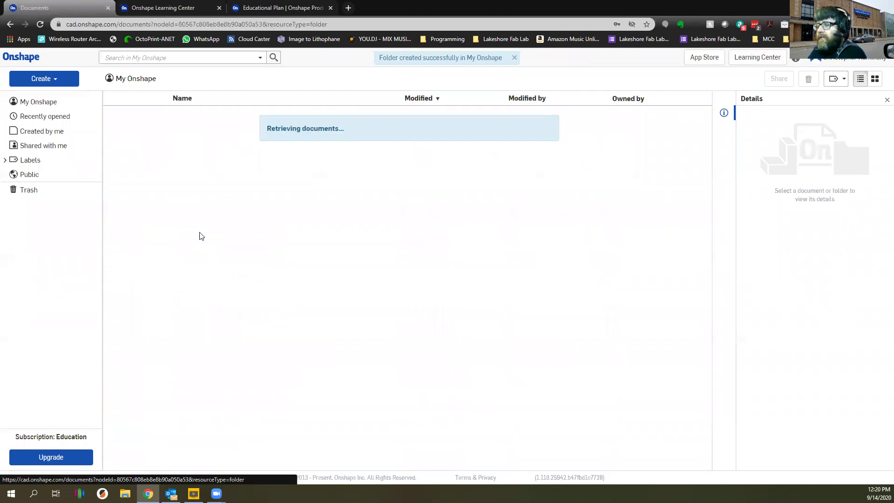
pyautogui.click(42, 80)
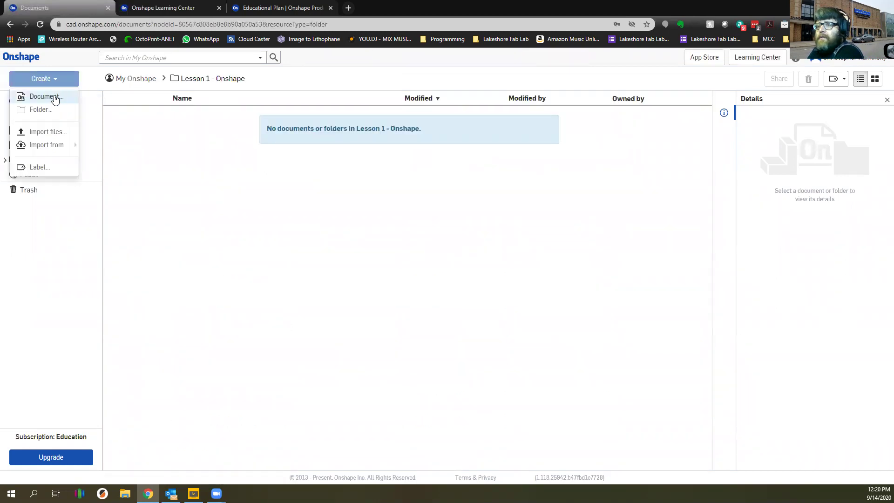
pyautogui.click(44, 96)
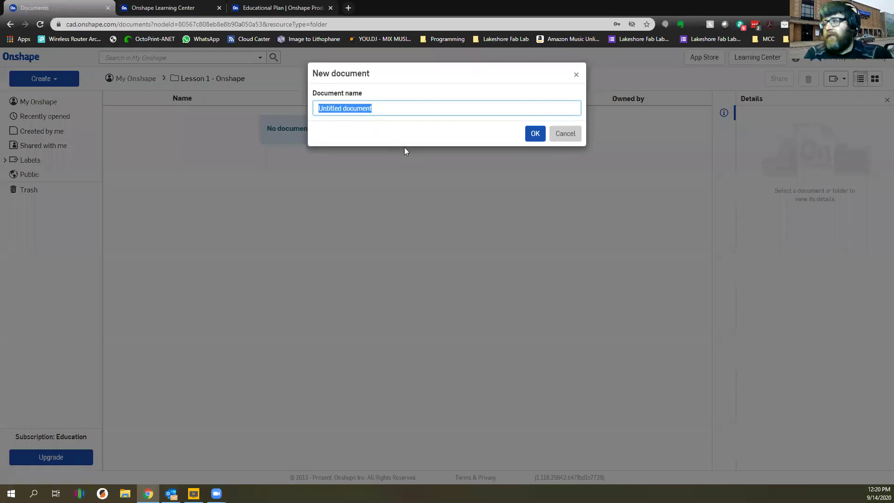
pyautogui.write('Lesson 1')
pyautogui.press('Return')
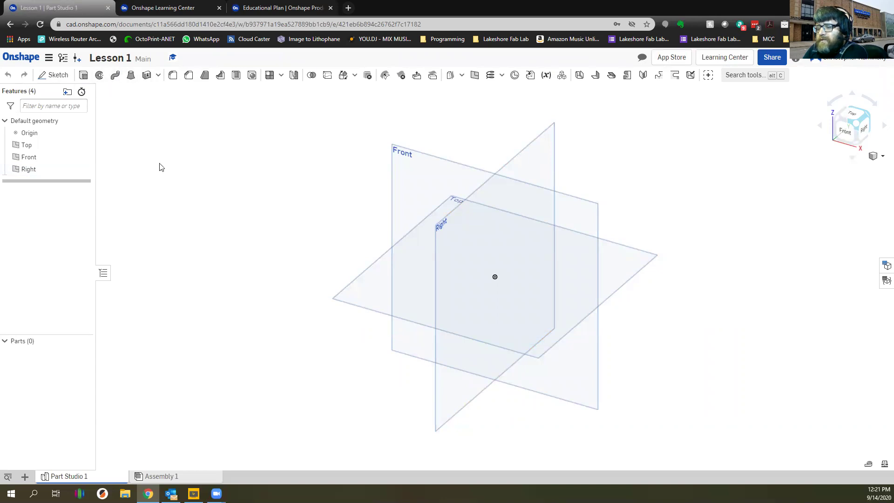
# Rename the Part Studio 1 tab to 'Lesson 1 - Box'
pyautogui.rightClick(80, 480)
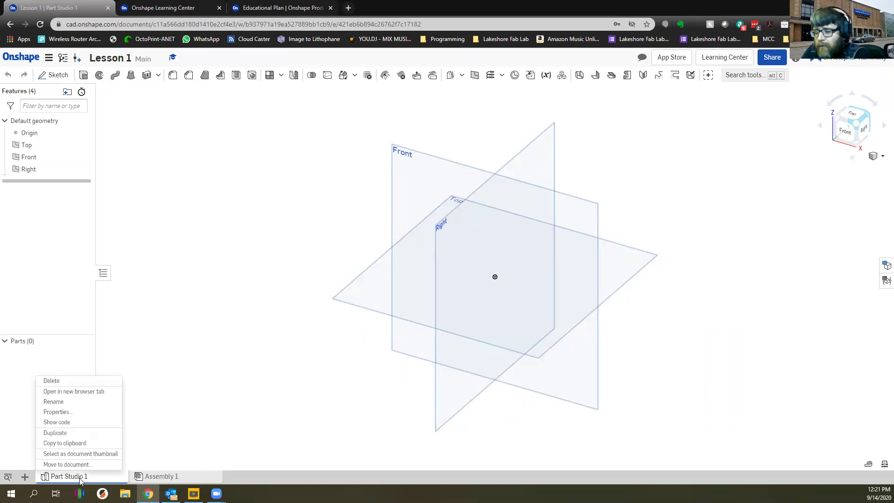
pyautogui.click(75, 404)
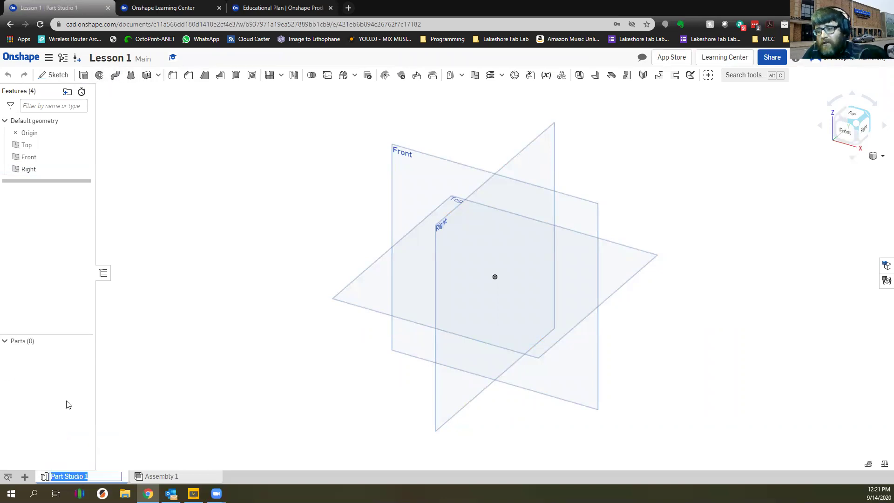
pyautogui.write('Lesson 1 - Box')
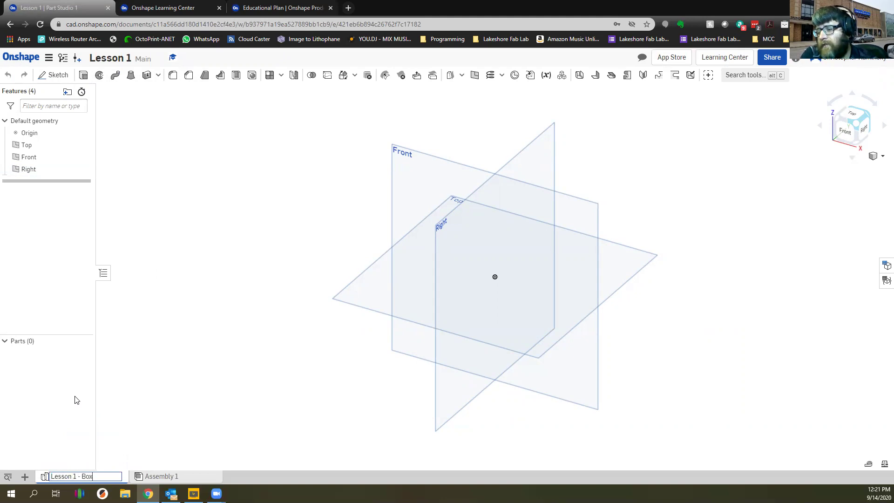
pyautogui.press('Return')
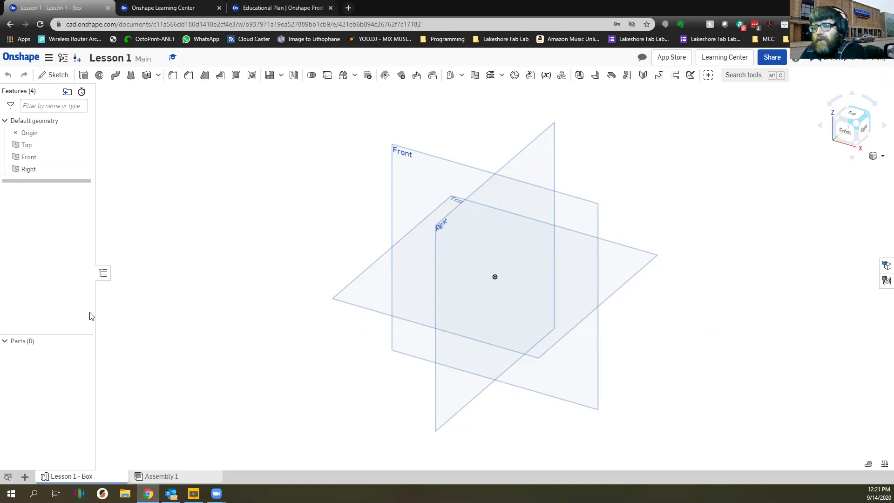
# Glance at the empty Assembly 1, return to Lesson 1 - Box, and toggle each default plane's visibility
pyautogui.click(155, 476)
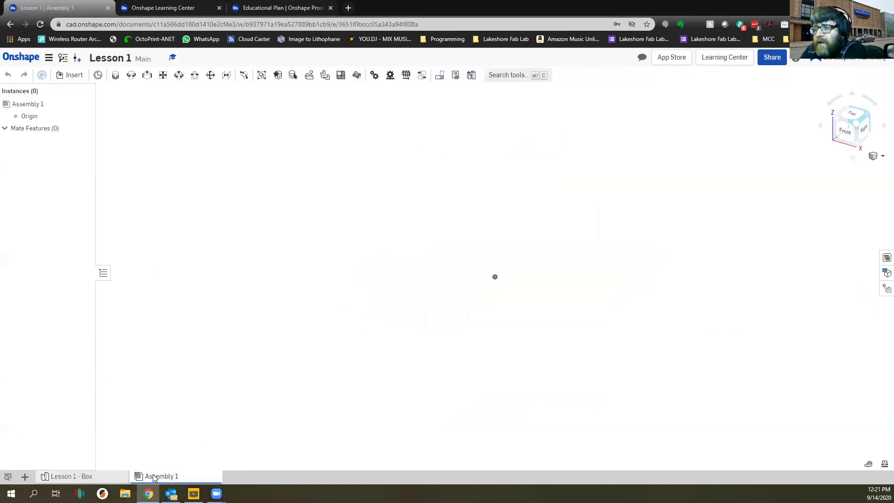
pyautogui.click(91, 478)
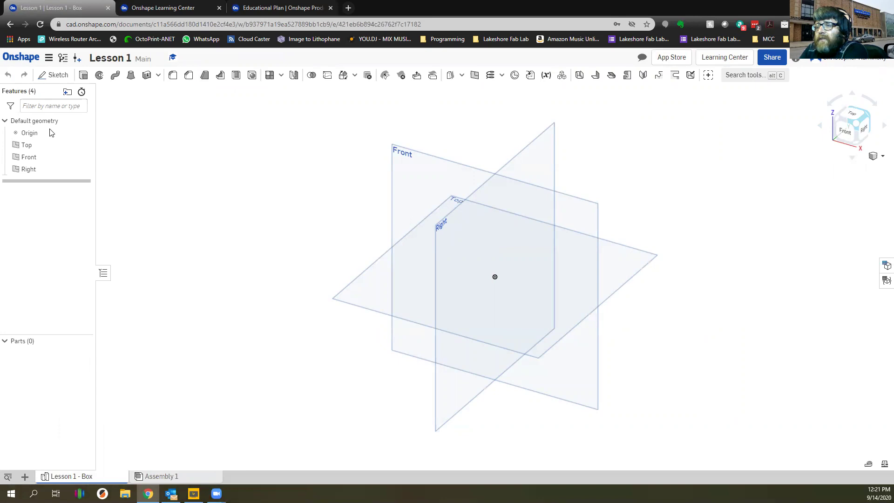
pyautogui.click(84, 147)
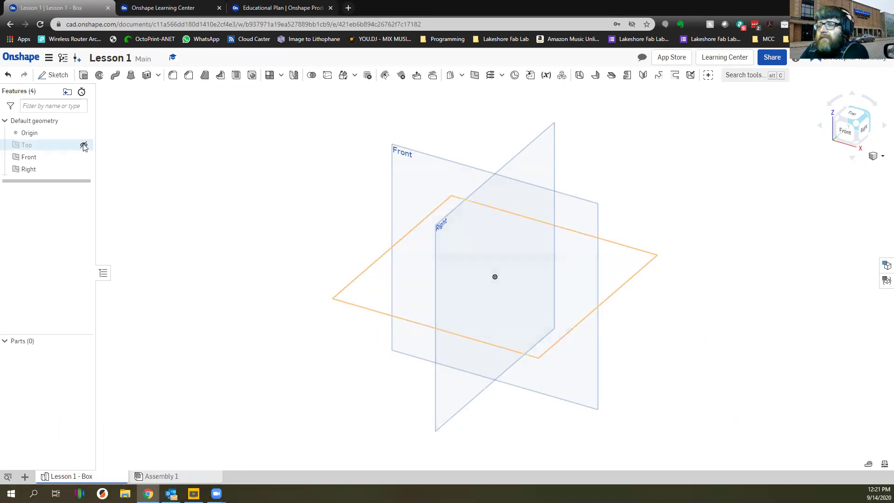
pyautogui.click(84, 146)
pyautogui.click(84, 159)
pyautogui.click(84, 158)
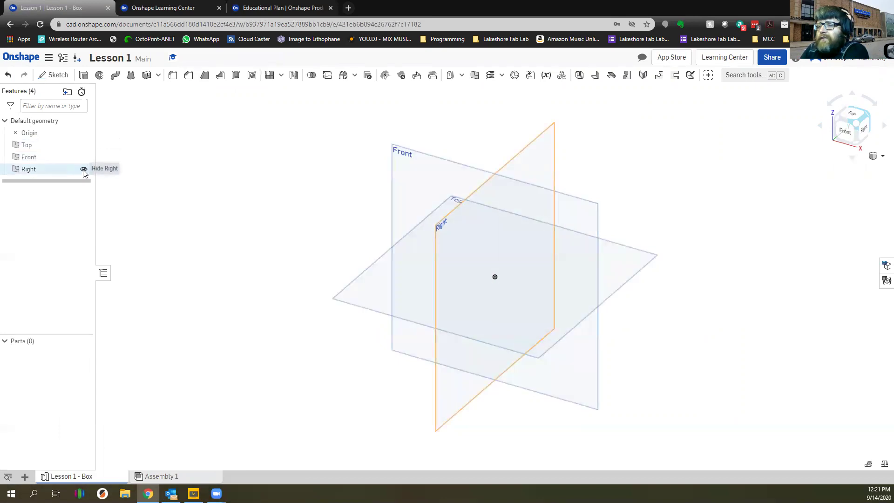
pyautogui.click(84, 170)
pyautogui.click(85, 171)
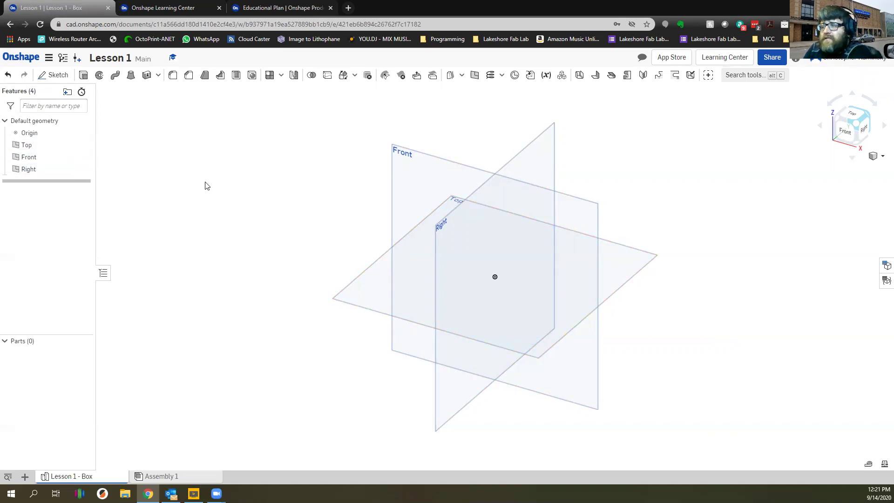
# Start Sketch 1 on the Top plane and view it normal to the sketch
pyautogui.click(361, 284)
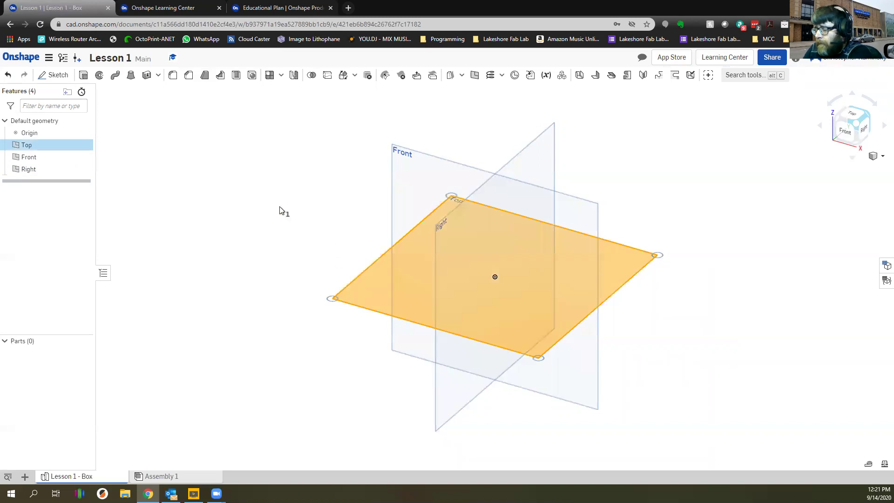
pyautogui.click(55, 75)
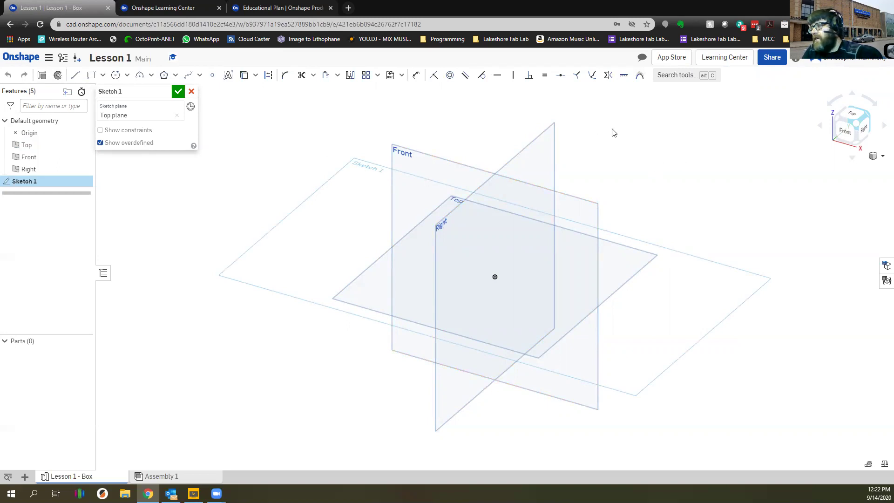
pyautogui.click(851, 115)
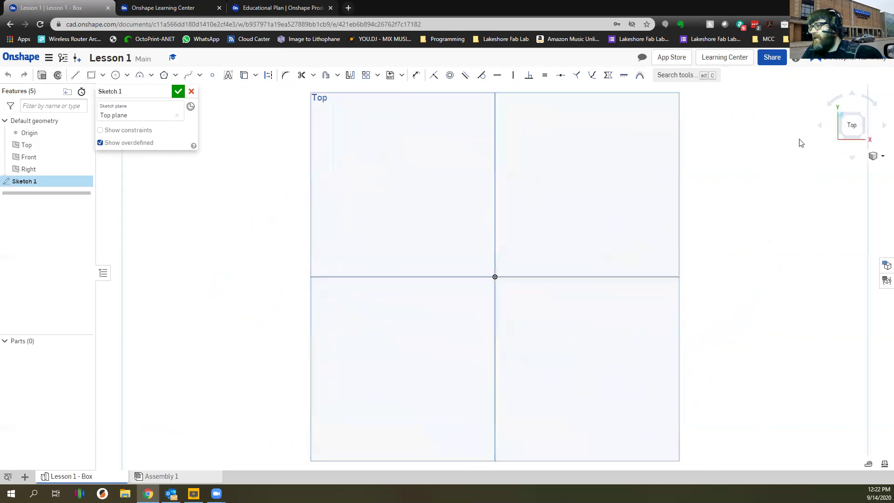
pyautogui.moveTo(515, 275)
pyautogui.mouseDown(button='right')
pyautogui.moveTo(495, 215)
pyautogui.moveTo(513, 221)
pyautogui.moveTo(539, 251)
pyautogui.moveTo(658, 106)
pyautogui.mouseUp(button='right')
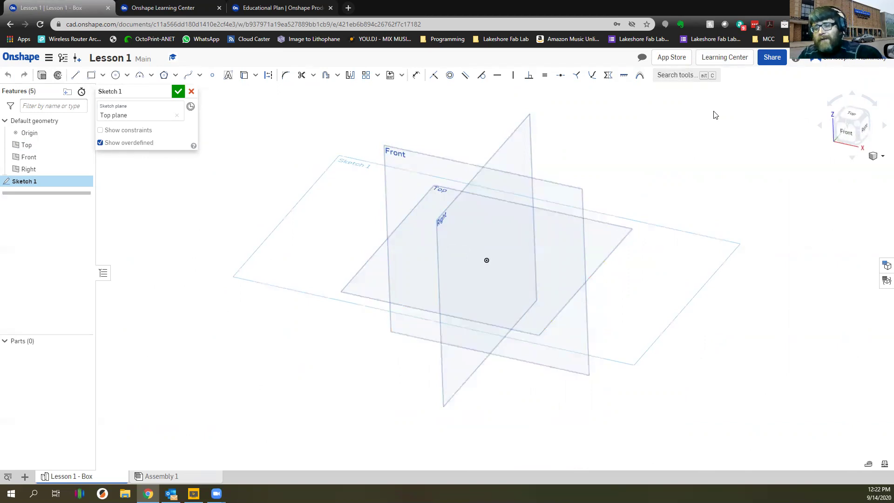
pyautogui.press('n')
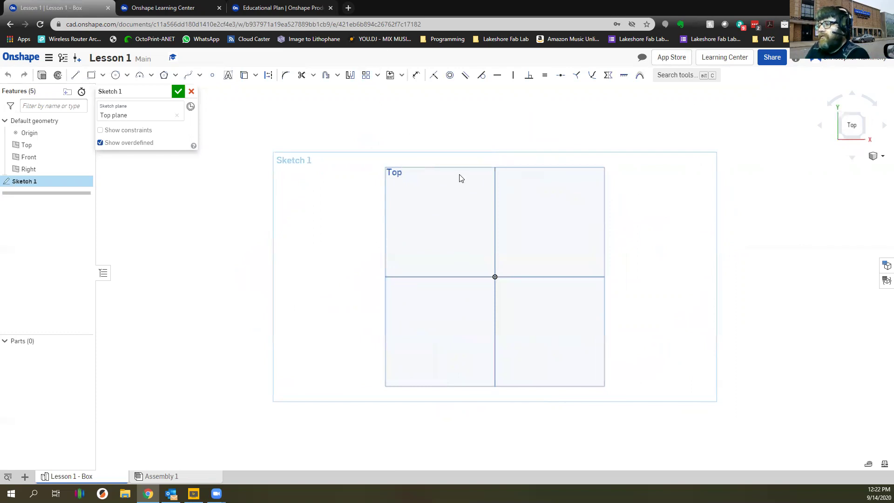
pyautogui.moveTo(460, 178); pyautogui.dragTo(407, 159, button='middle')
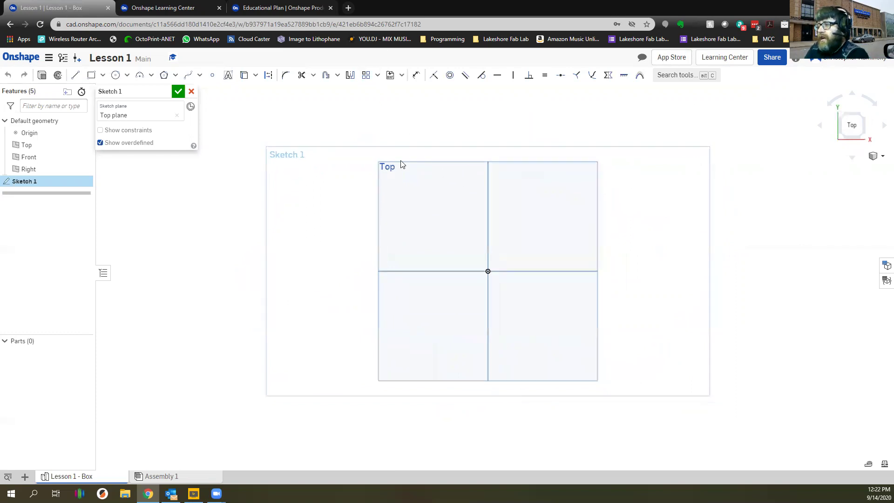
# Draw a corner rectangle from the origin, about 2.658 by 1.67, and close Sketch 1
pyautogui.click(103, 76)
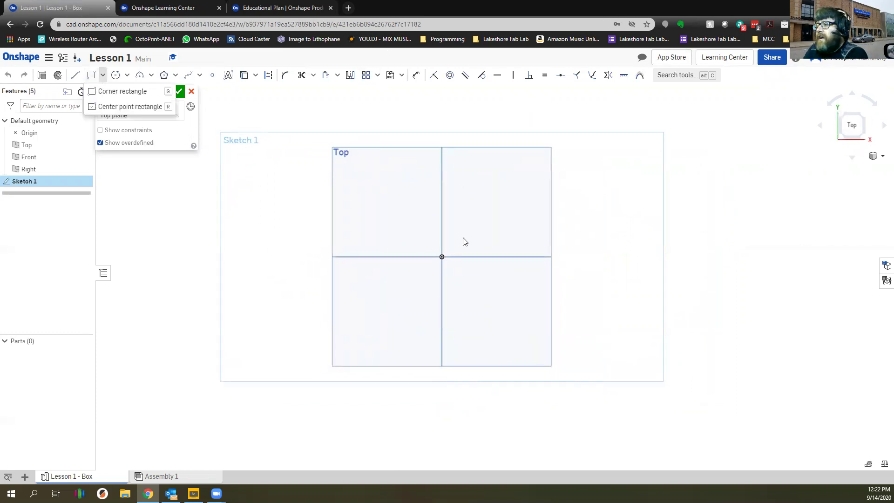
pyautogui.click(92, 76)
pyautogui.click(442, 257)
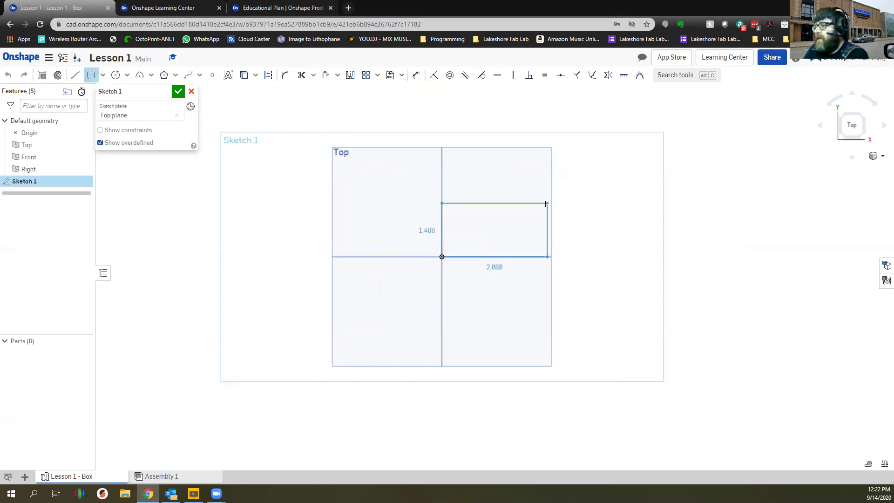
pyautogui.click(539, 196)
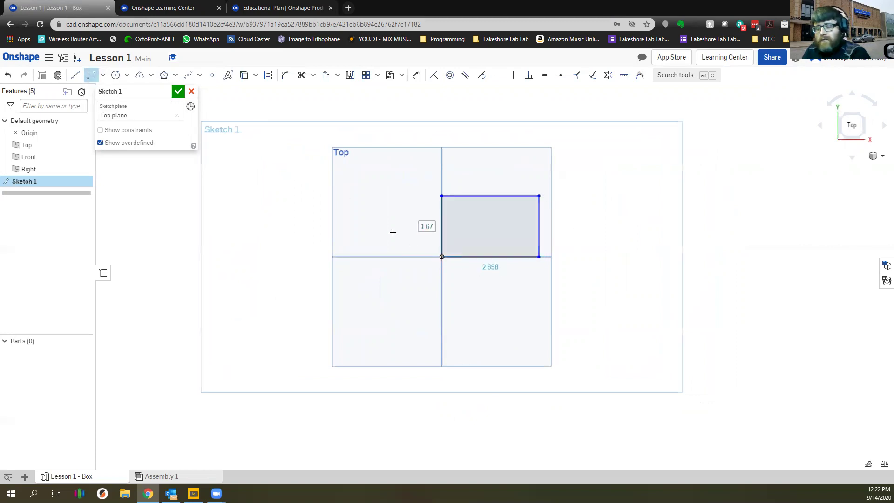
pyautogui.click(178, 93)
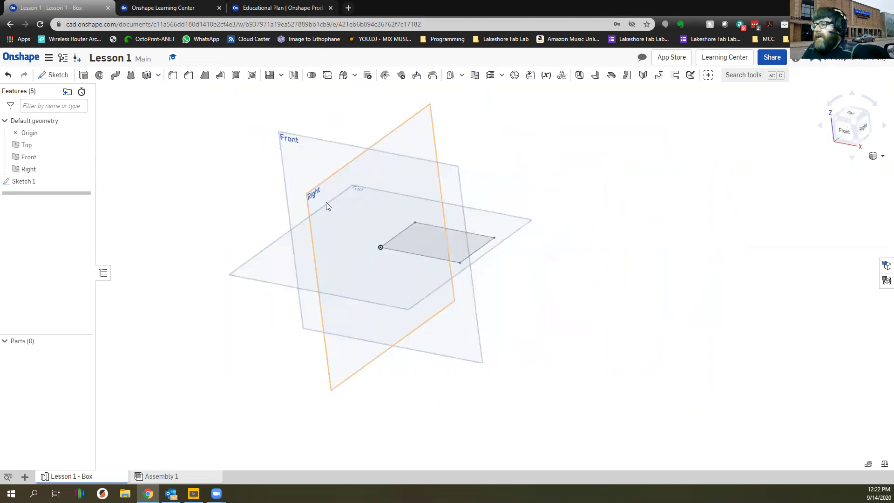
# Extrude the rectangle region Blind 1 in to create Part 1
pyautogui.click(84, 75)
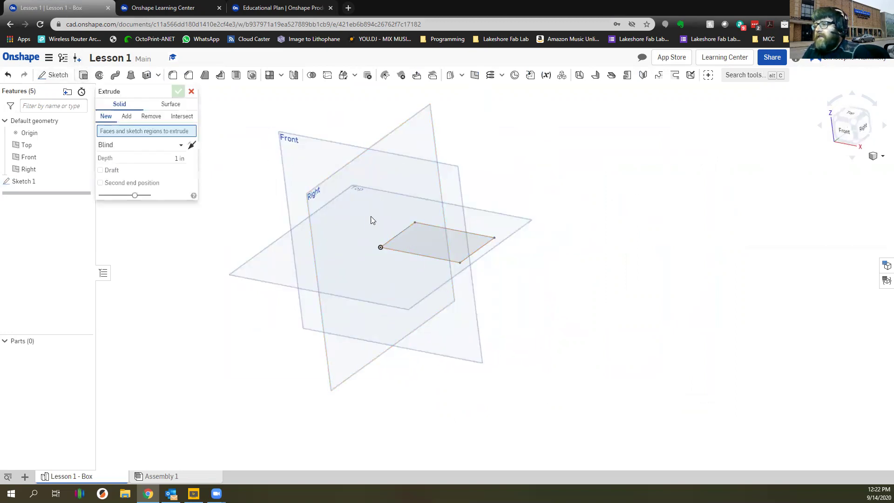
pyautogui.click(396, 240)
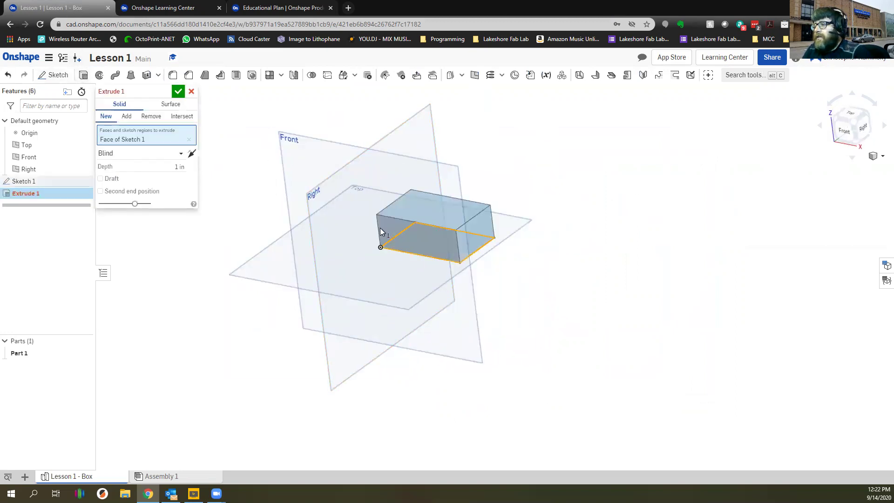
pyautogui.click(179, 91)
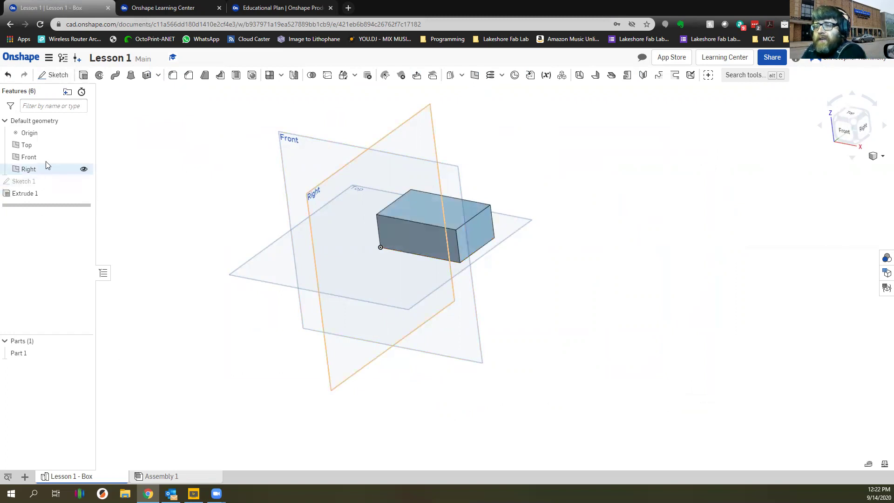
# Toggle Sketch 1 and Part 1 visibility, leaving Sketch 1 hidden and Part 1 shown
pyautogui.click(84, 181)
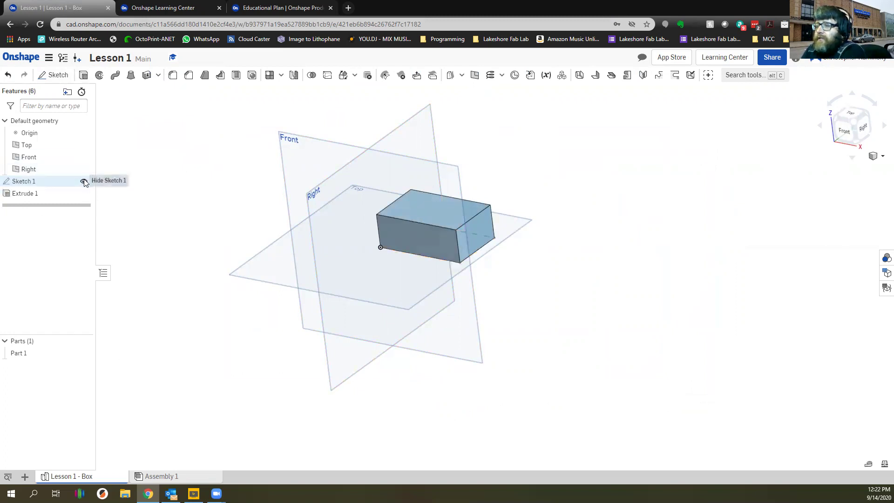
pyautogui.click(84, 181)
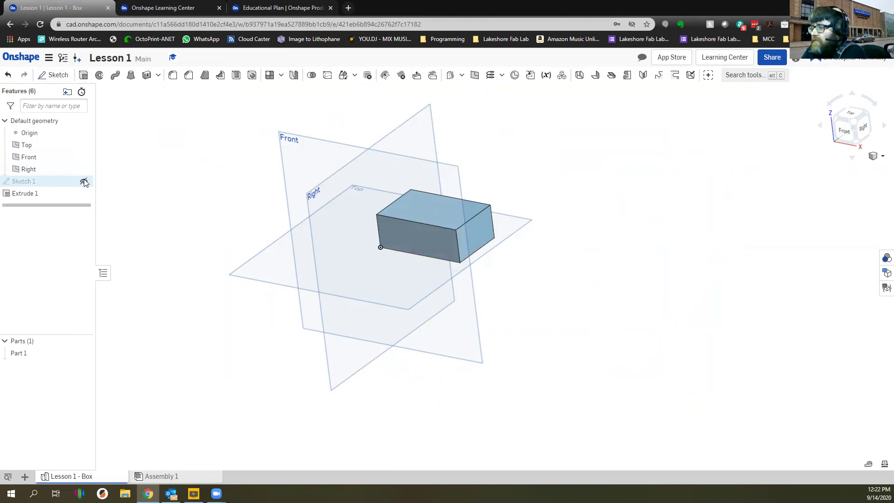
pyautogui.click(84, 181)
pyautogui.click(84, 182)
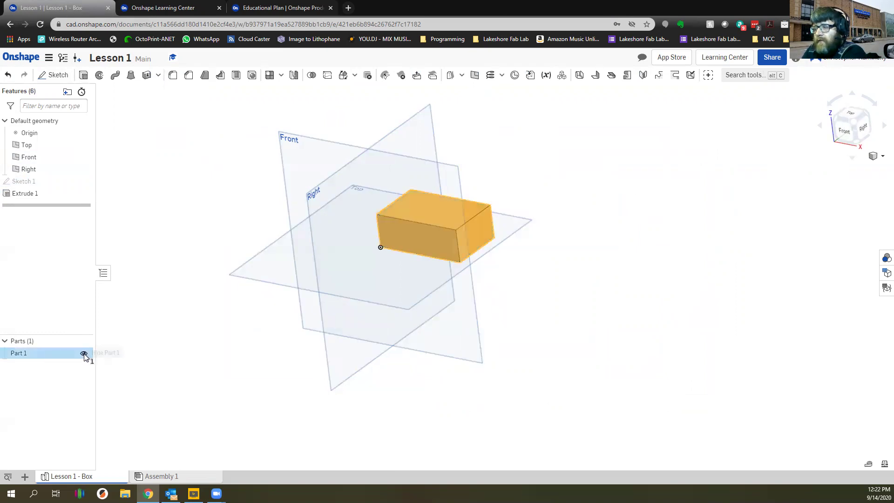
pyautogui.click(83, 354)
pyautogui.click(84, 354)
pyautogui.click(84, 353)
pyautogui.click(84, 354)
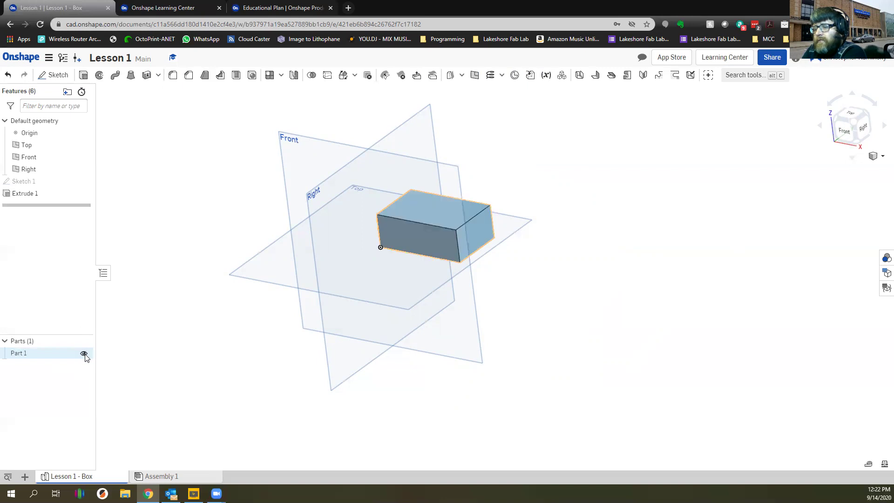
# Rename Part 1 to 'bottom box' in the Parts list
pyautogui.rightClick(52, 353)
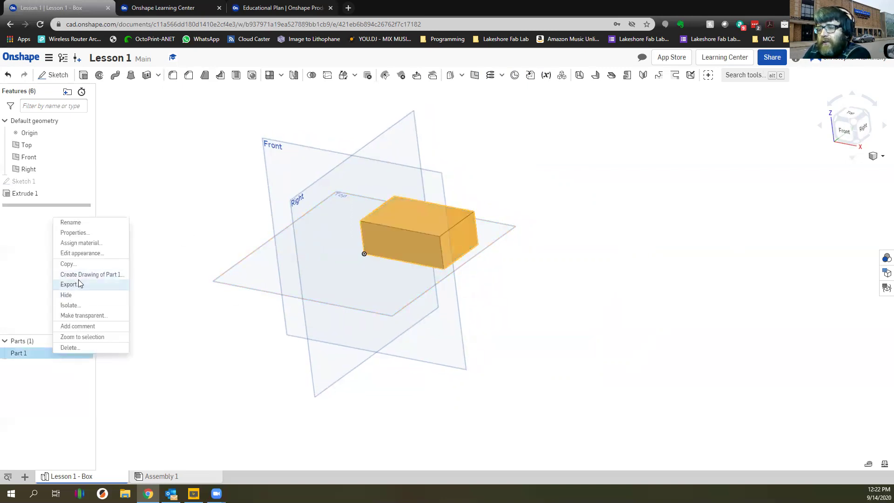
pyautogui.click(86, 224)
pyautogui.write('botto')
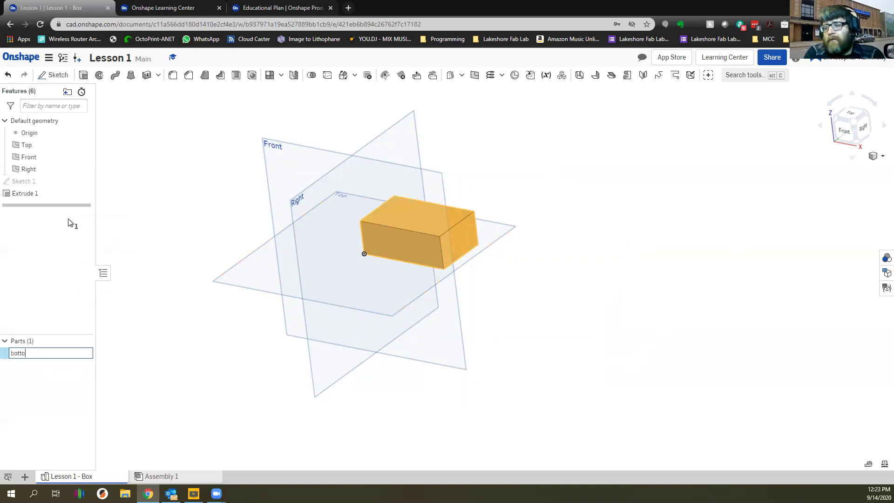
pyautogui.write('m box')
pyautogui.press('Return')
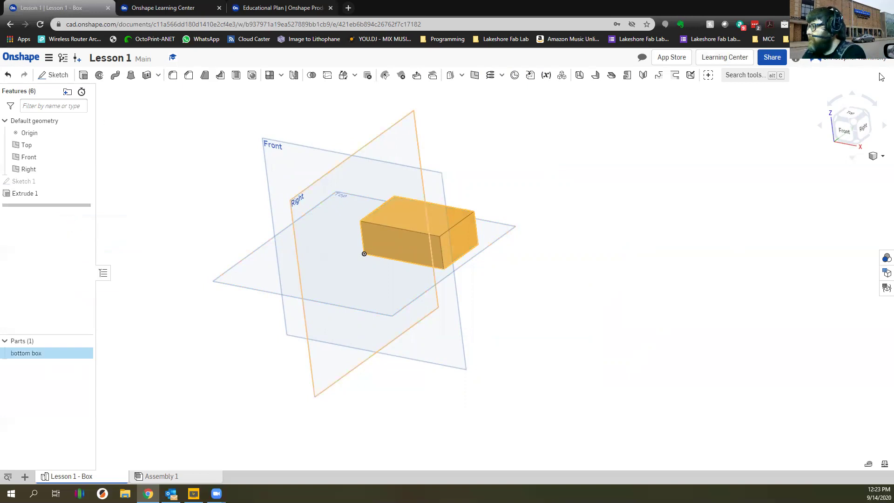
# Orbit around the bottom box, view it from the Right, and spin the view back upright
pyautogui.click(854, 124)
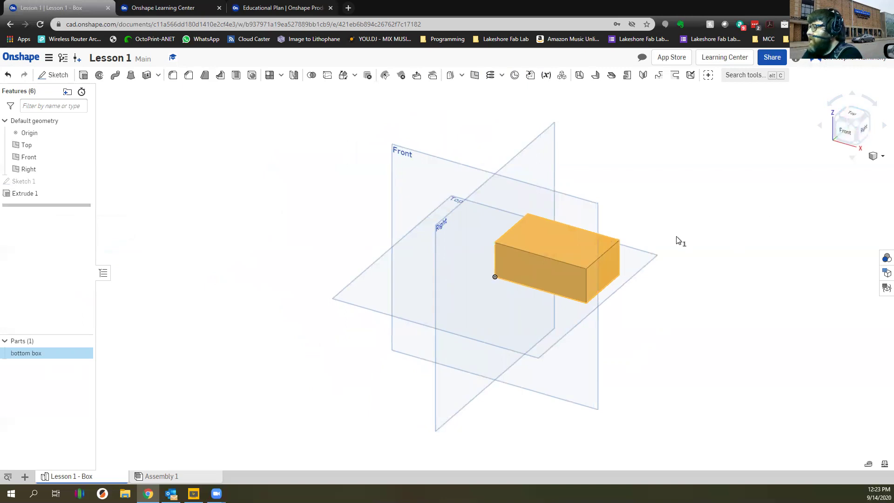
pyautogui.moveTo(600, 295); pyautogui.dragTo(592, 325, button='right')
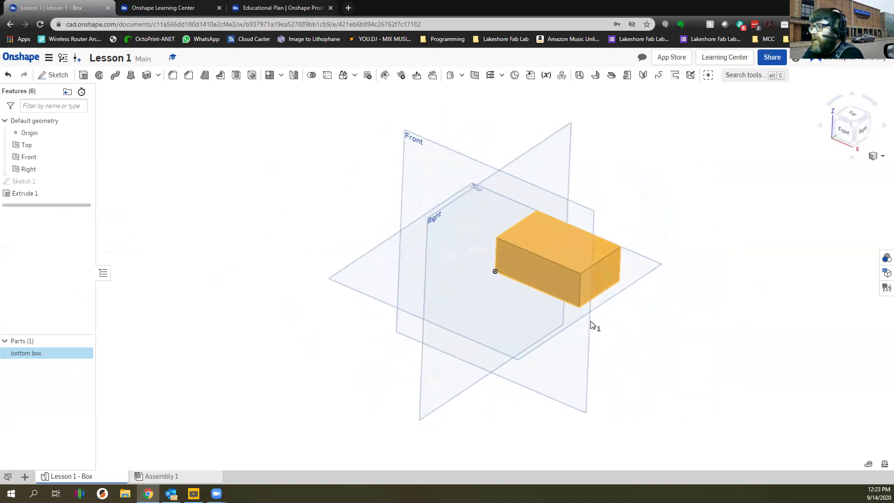
pyautogui.click(864, 132)
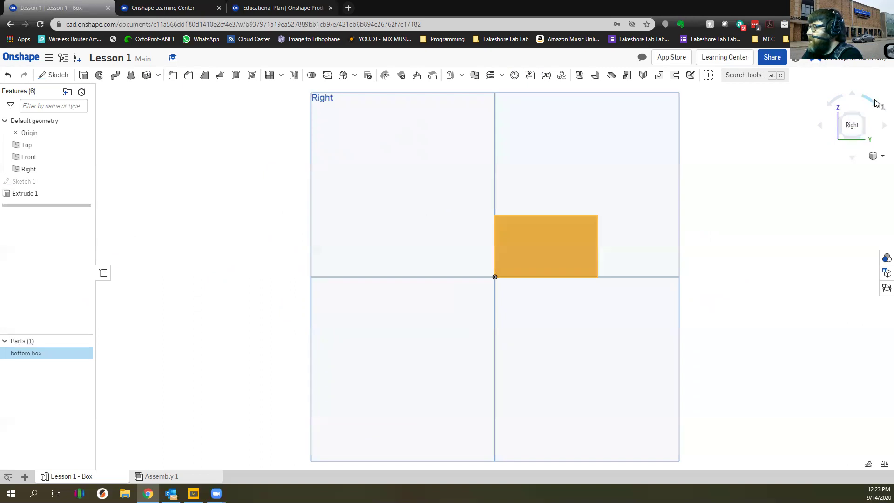
pyautogui.click(876, 103)
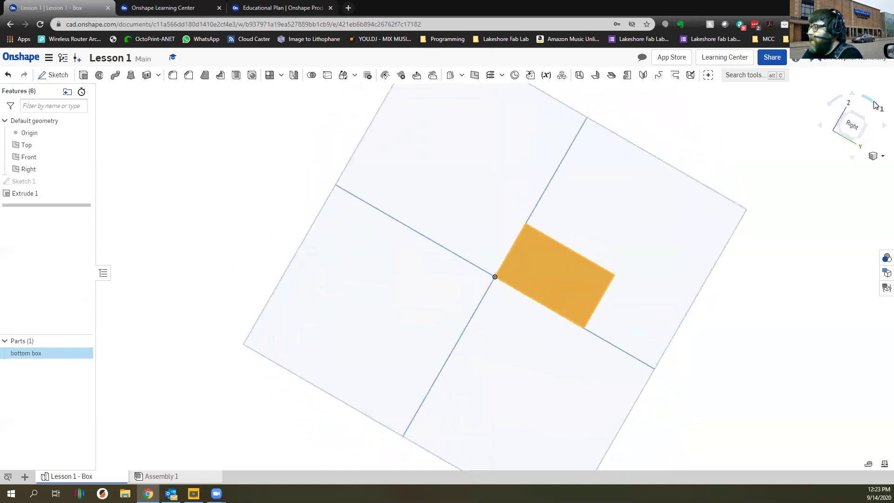
pyautogui.click(875, 105)
pyautogui.click(842, 101)
pyautogui.click(843, 101)
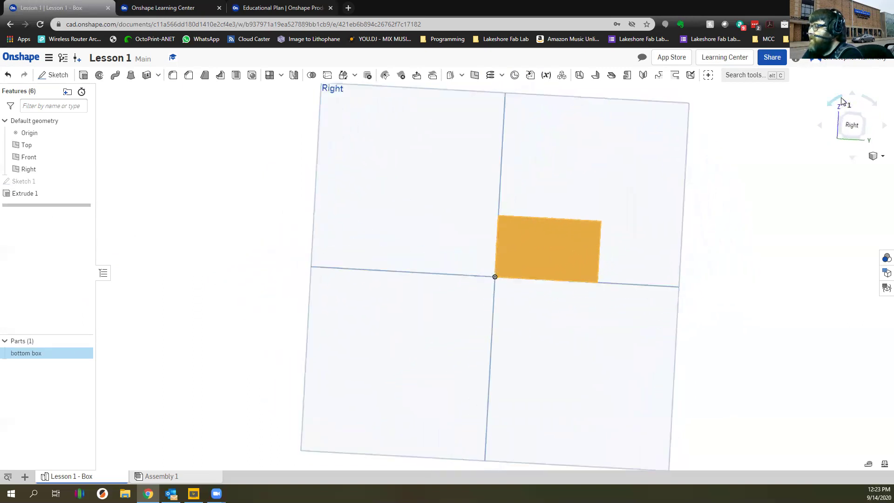
# Switch to the isometric view and fit the whole model on screen
pyautogui.click(881, 156)
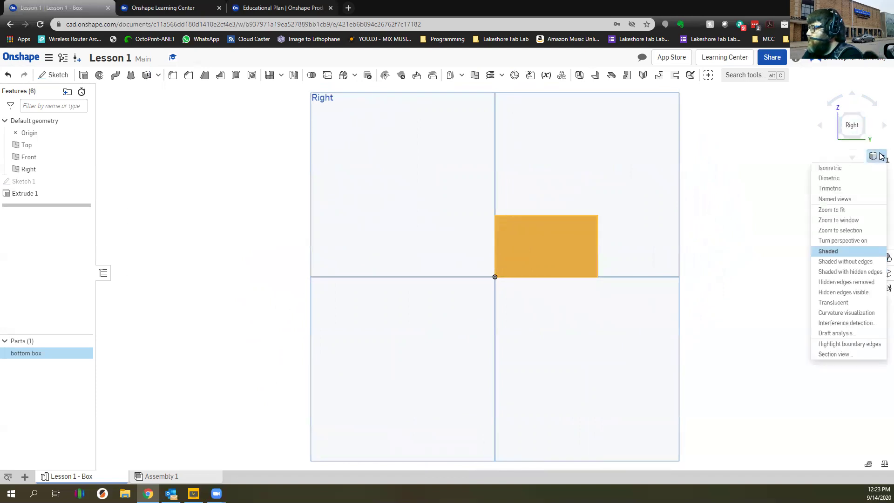
pyautogui.click(880, 159)
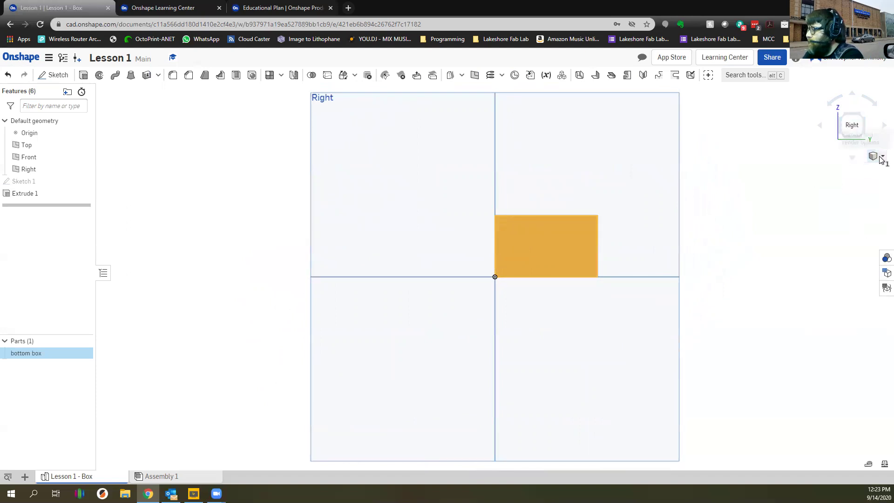
pyautogui.click(880, 161)
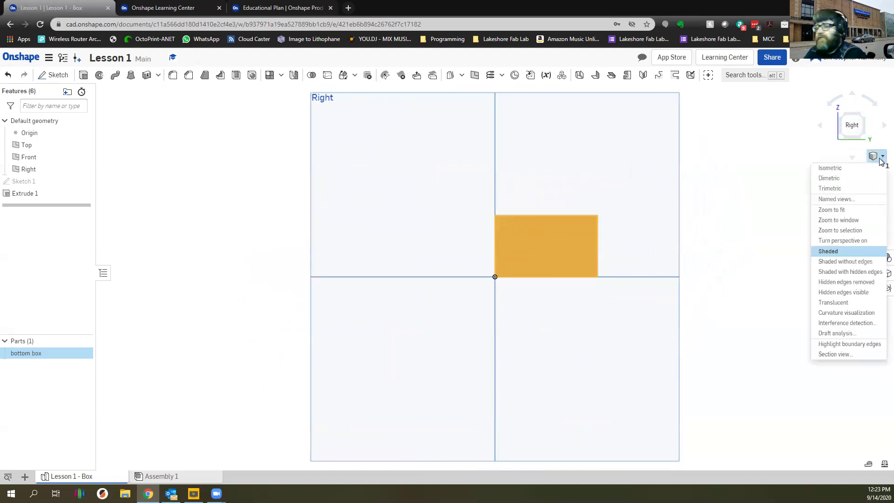
pyautogui.click(855, 168)
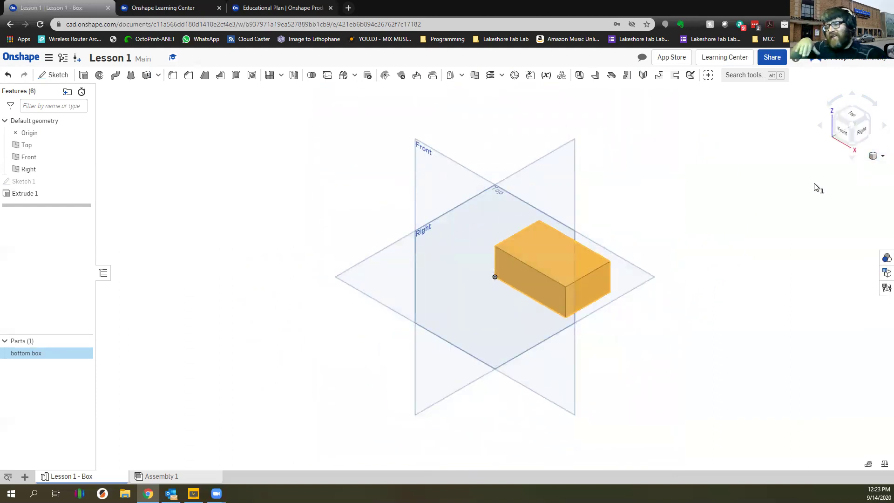
pyautogui.click(873, 157)
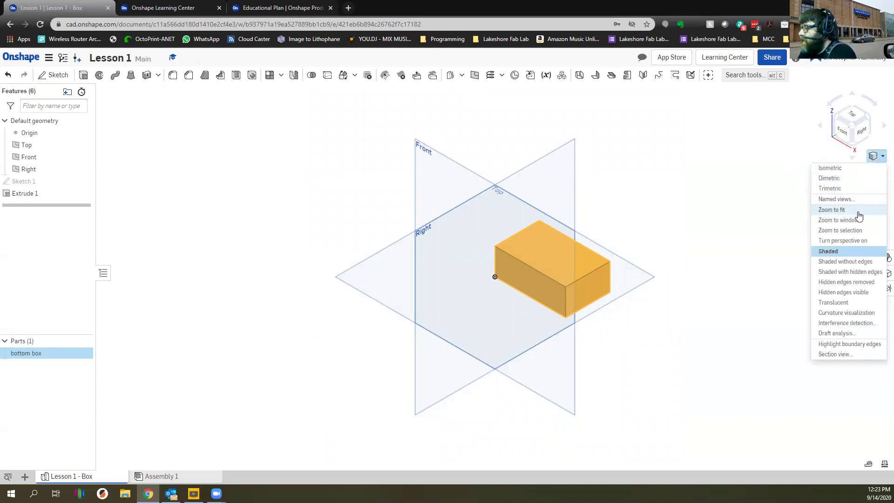
pyautogui.click(859, 211)
# Zoom to a window tightly around the bottom box, then reopen the view options
pyautogui.click(875, 156)
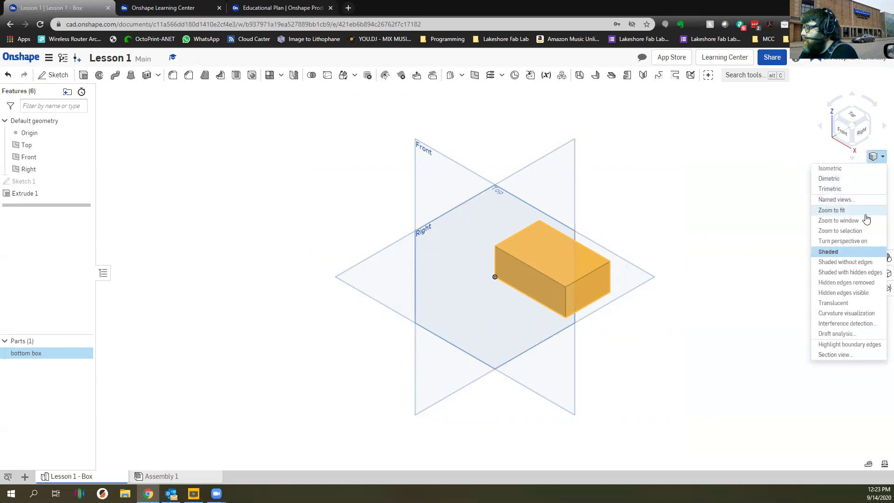
pyautogui.click(865, 220)
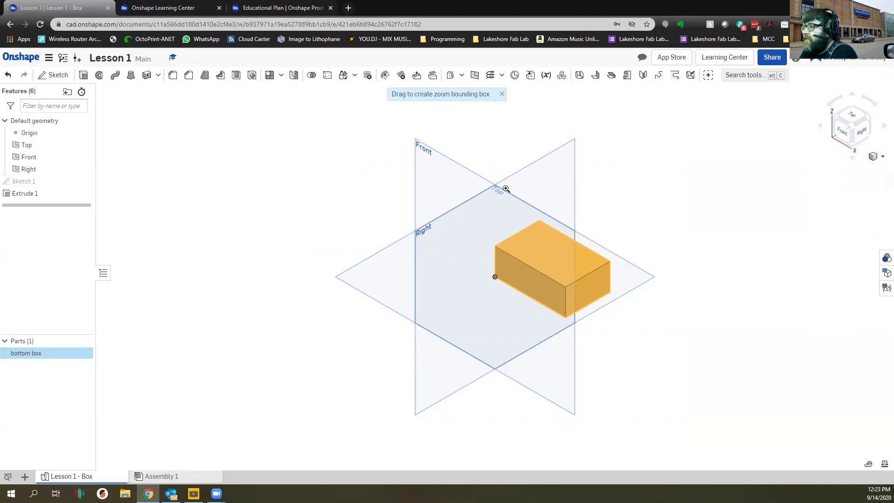
pyautogui.moveTo(457, 201); pyautogui.dragTo(611, 318)
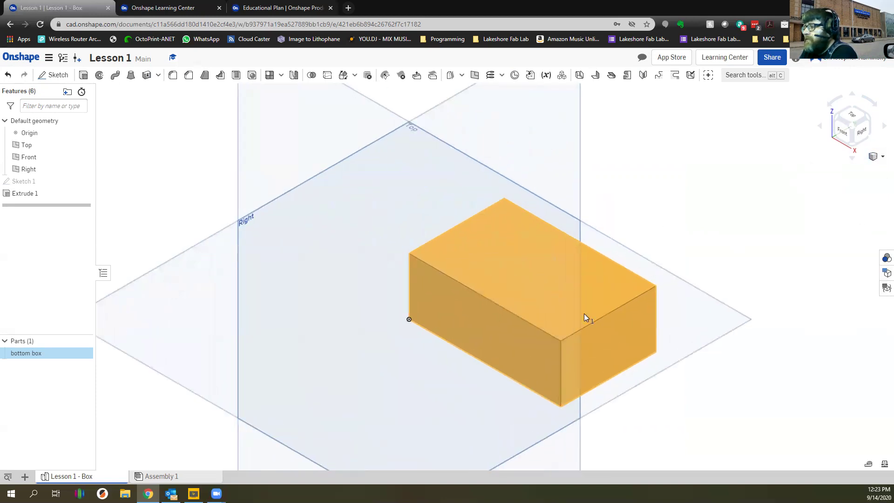
pyautogui.click(876, 157)
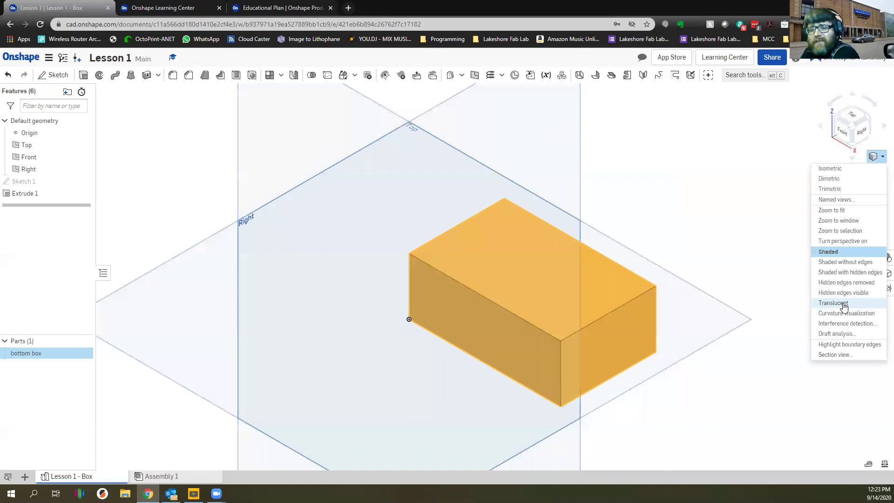
# Orbit around the bottom box in translucent display, then view the empty assembly shaded
pyautogui.click(834, 304)
pyautogui.moveTo(571, 331); pyautogui.dragTo(506, 259, button='right')
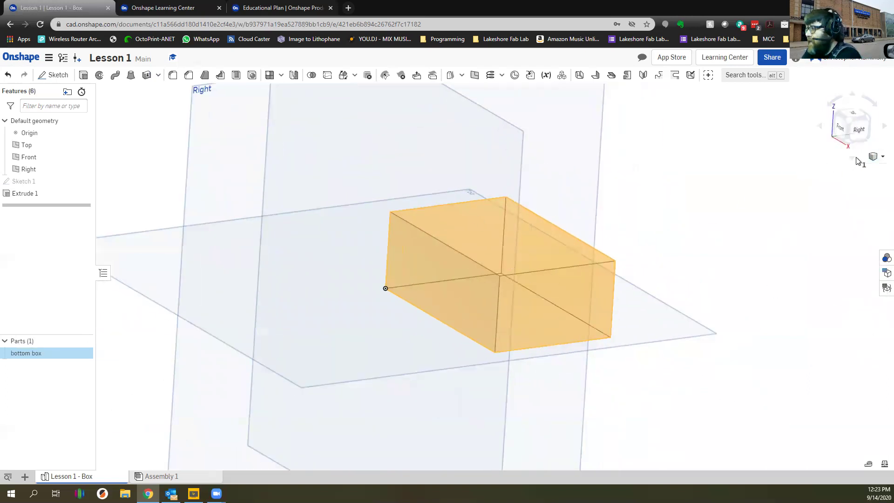
pyautogui.click(882, 157)
pyautogui.click(850, 307)
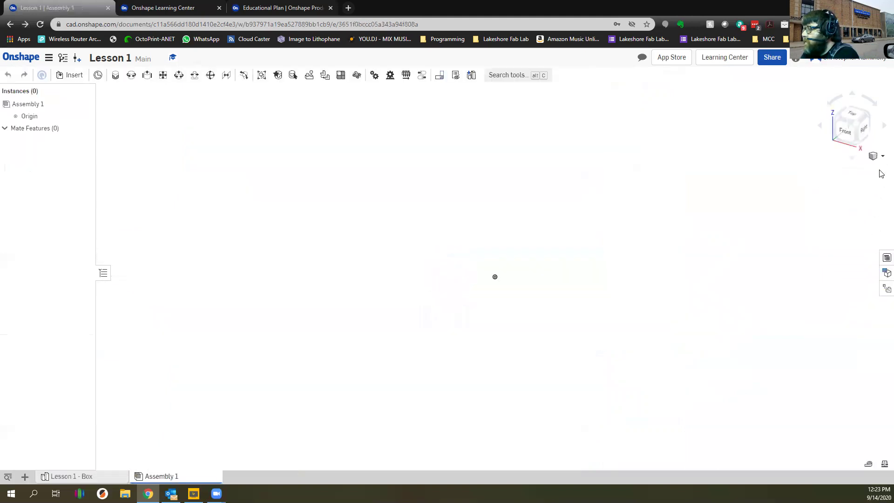
pyautogui.click(881, 157)
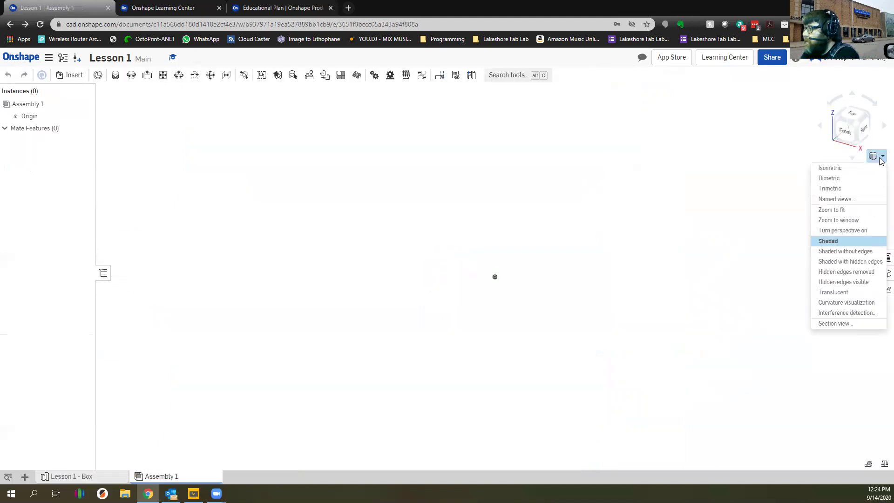
pyautogui.click(850, 242)
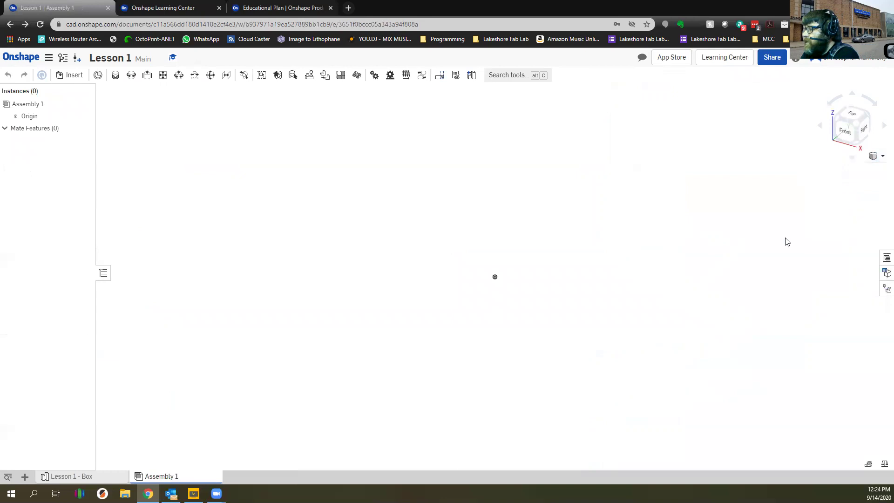
# In Lesson 1 - Box, return the bottom box to shaded display, facing the Front and Top planes
pyautogui.click(88, 477)
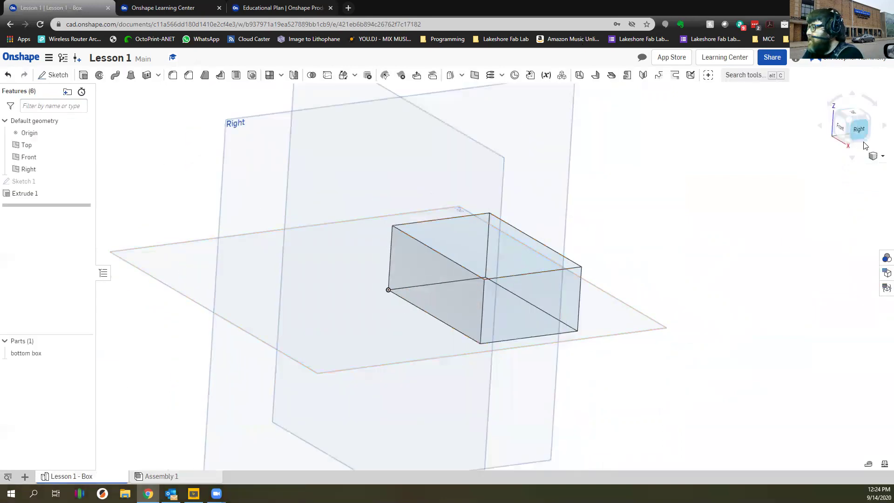
pyautogui.click(882, 157)
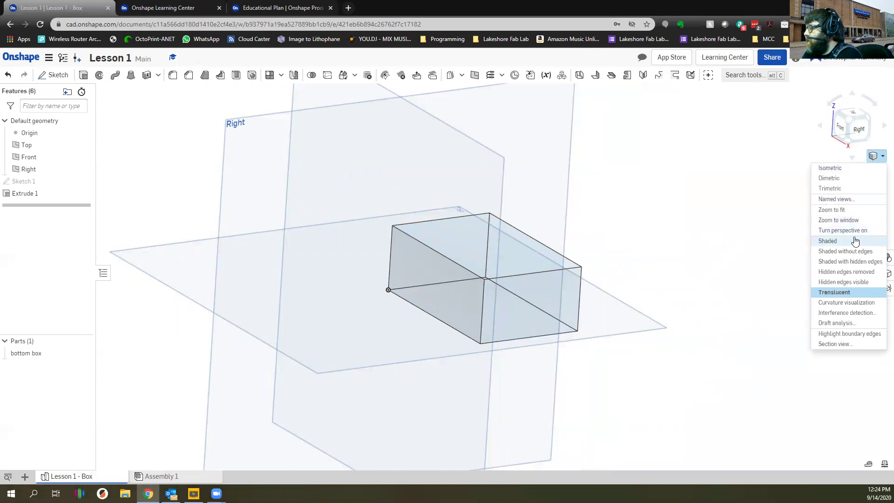
pyautogui.click(835, 241)
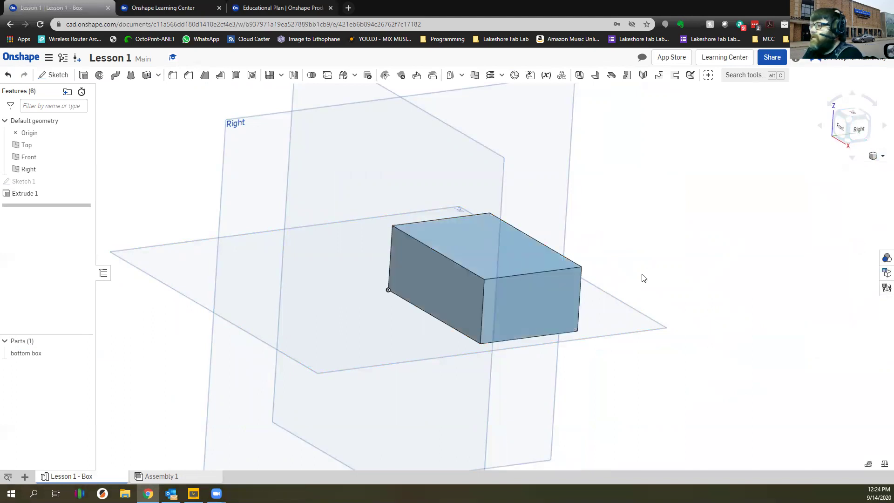
pyautogui.scroll(2, 511, 309)
pyautogui.moveTo(511, 308); pyautogui.dragTo(466, 290, button='right')
pyautogui.scroll(-2, 423, 311)
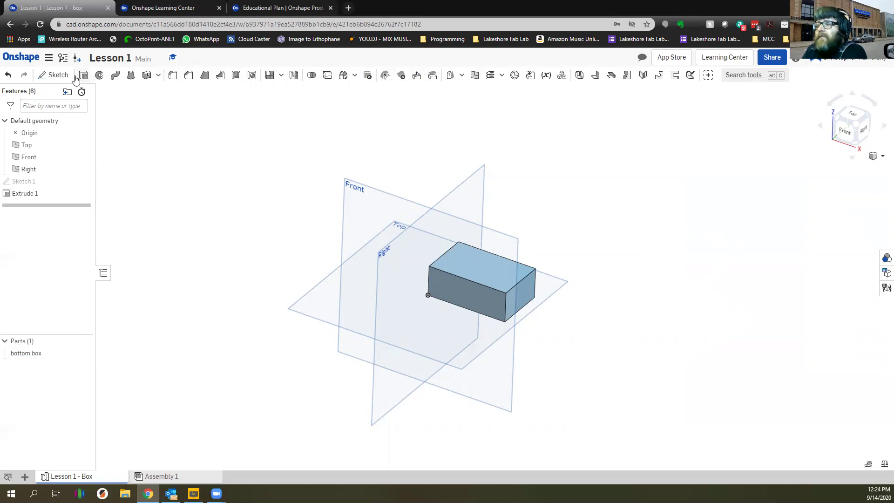
pyautogui.click(159, 76)
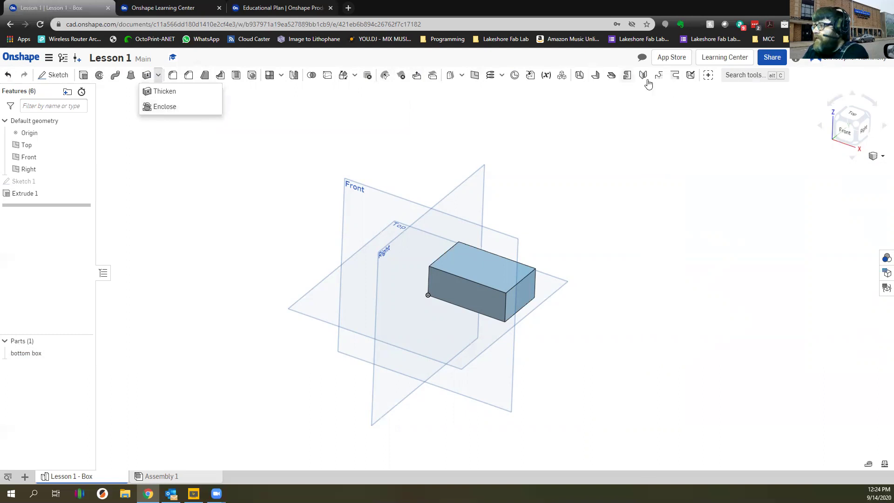
pyautogui.click(742, 75)
pyautogui.write('en')
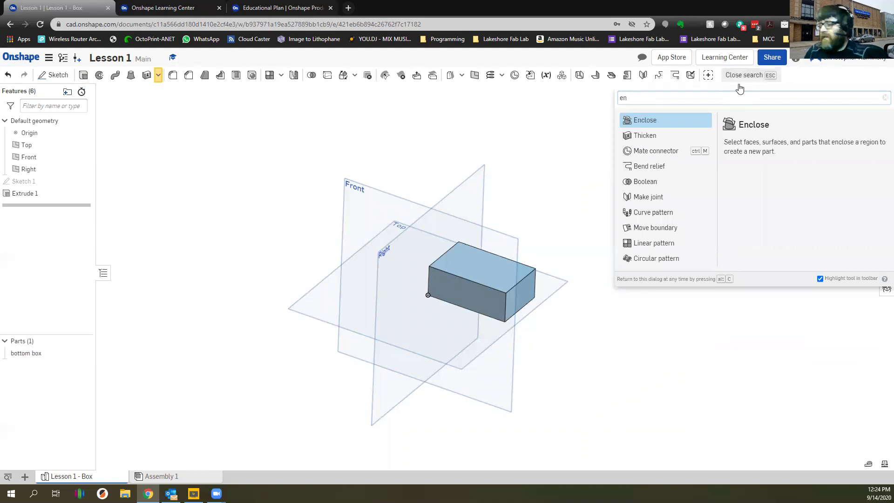
pyautogui.write('c')
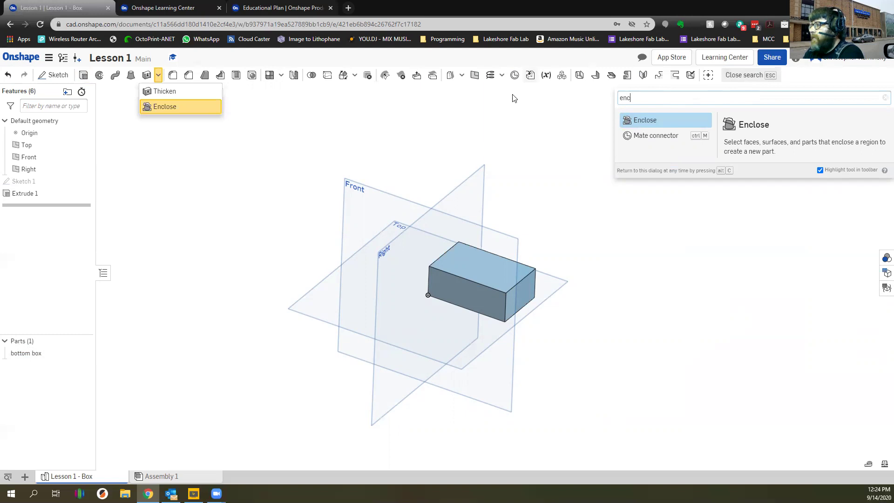
pyautogui.press('Escape')
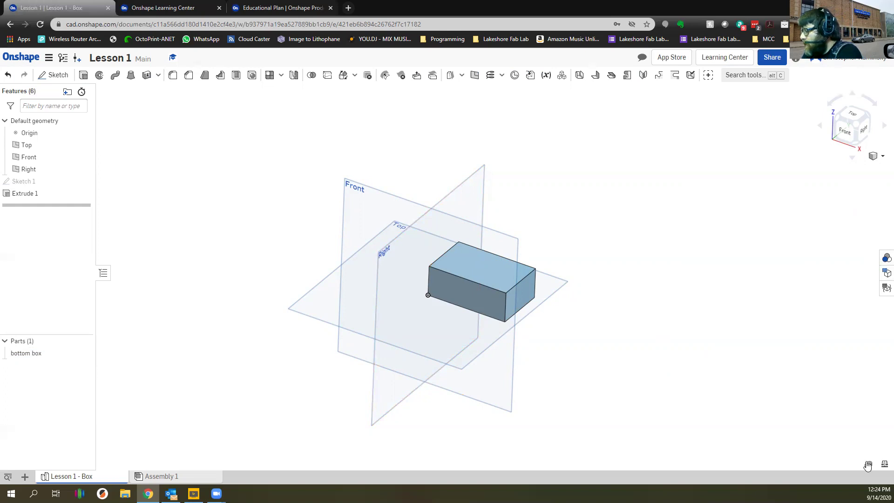
pyautogui.click(488, 288)
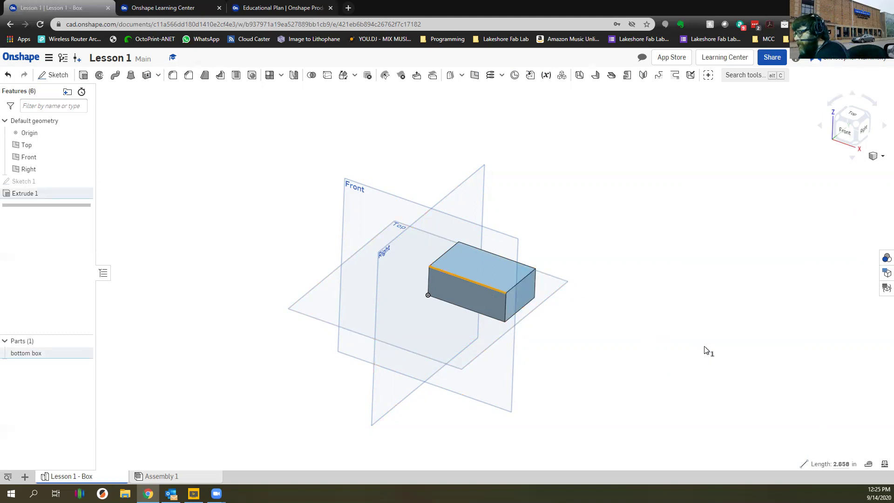
pyautogui.click(582, 254)
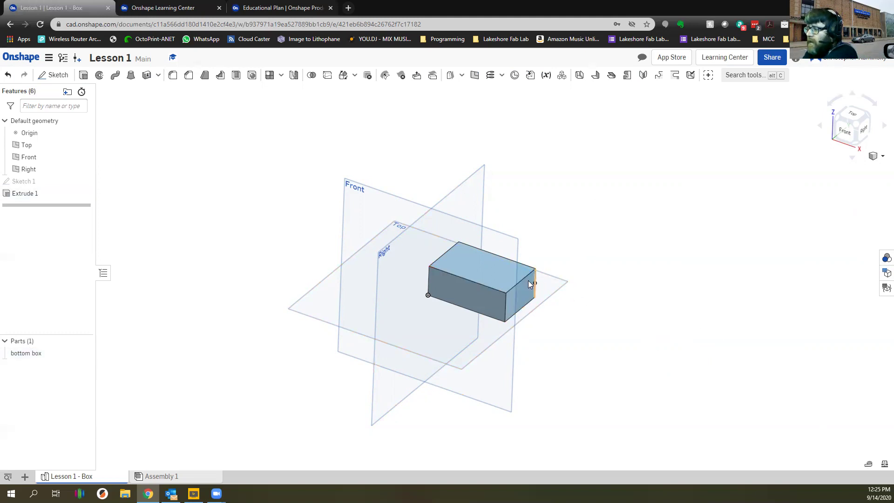
pyautogui.click(529, 296)
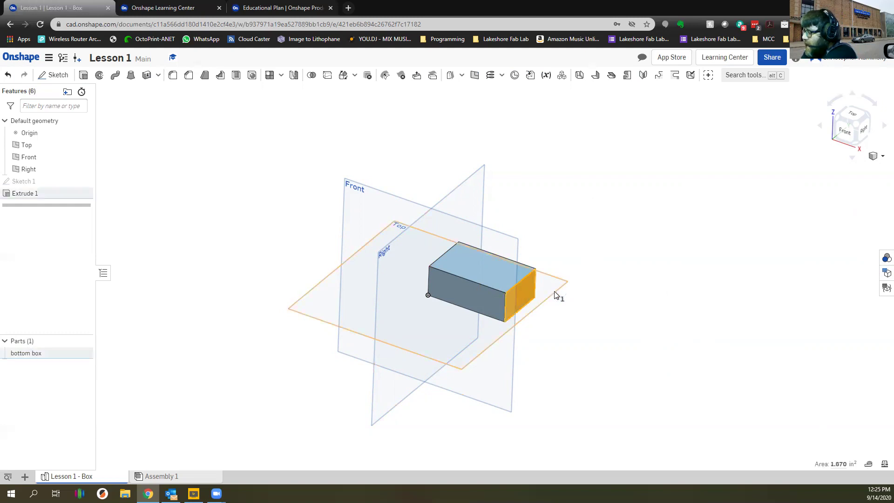
pyautogui.click(619, 242)
pyautogui.click(475, 281)
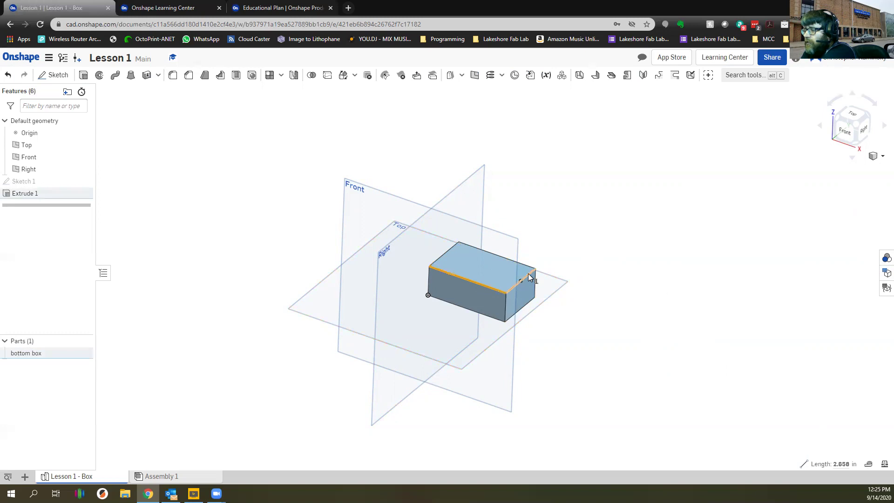
pyautogui.press('space')
pyautogui.click(522, 263)
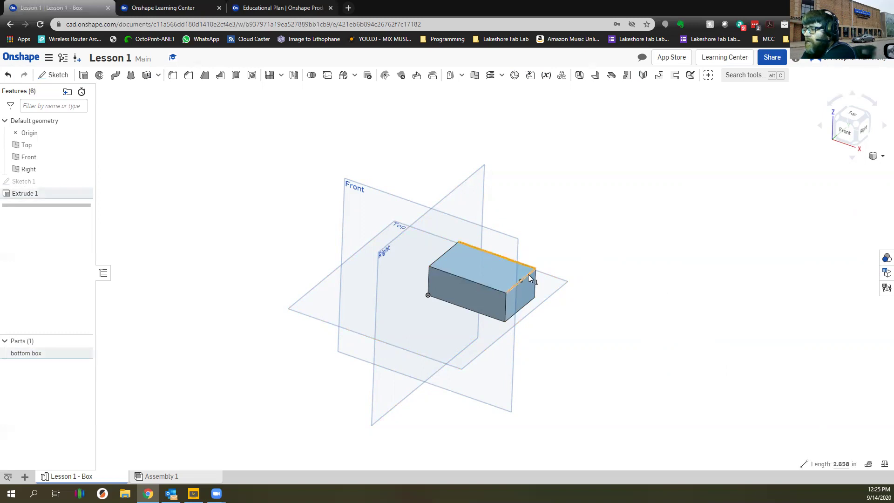
pyautogui.click(529, 274)
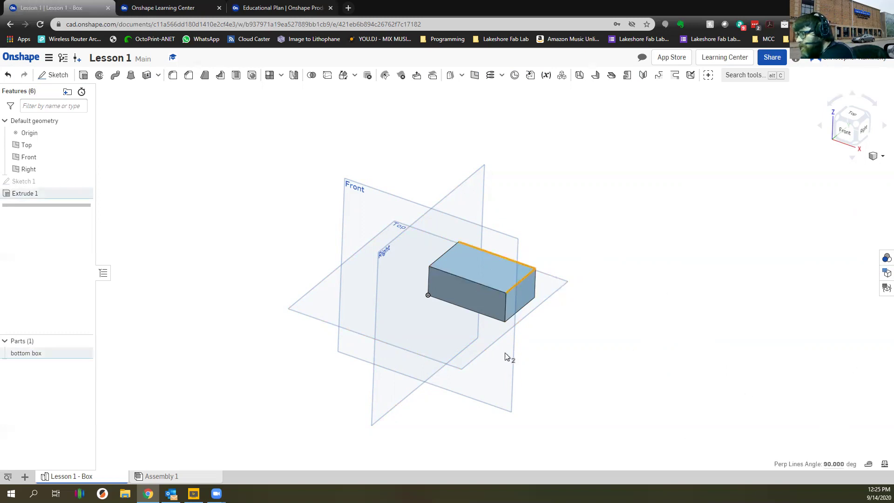
pyautogui.click(485, 287)
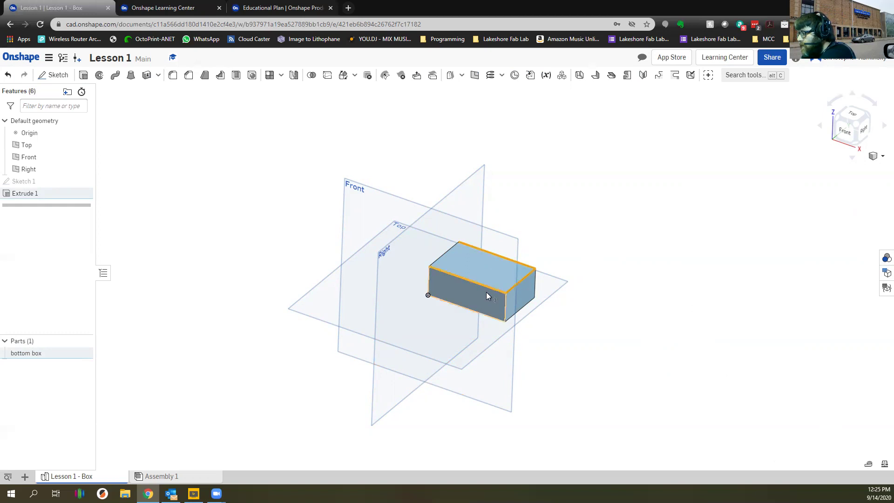
pyautogui.click(443, 257)
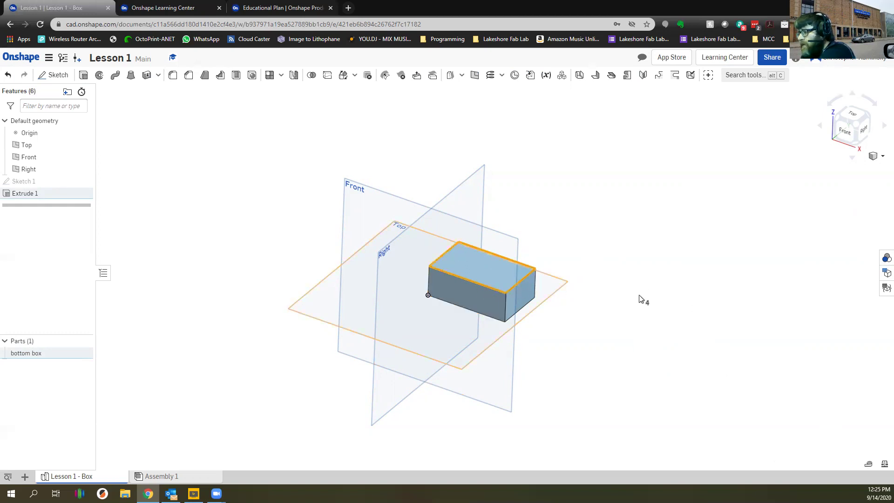
pyautogui.click(580, 244)
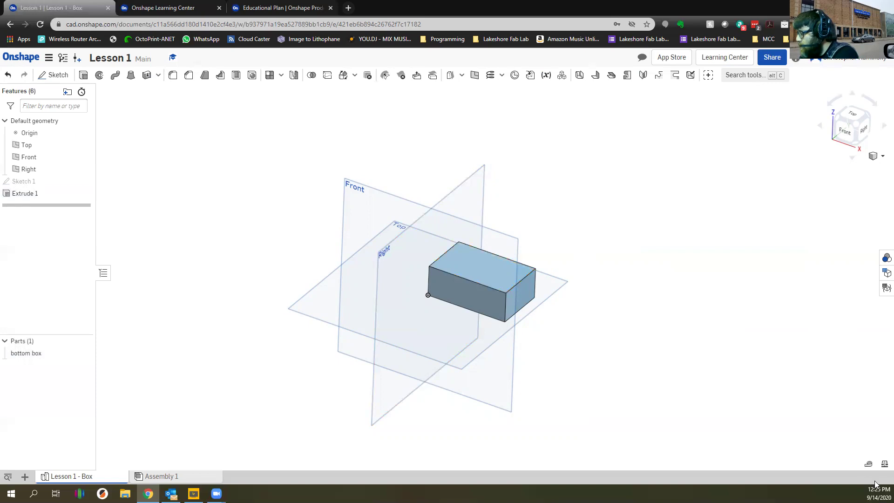
pyautogui.click(870, 465)
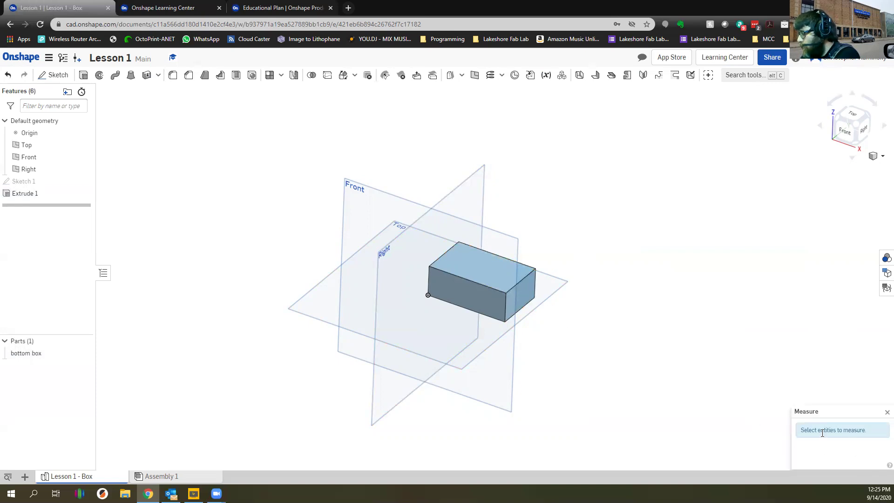
pyautogui.click(887, 412)
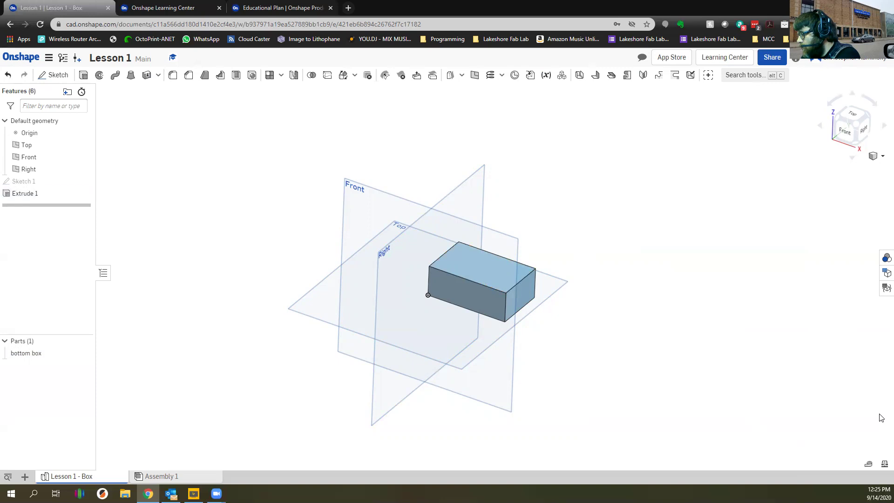
pyautogui.click(869, 465)
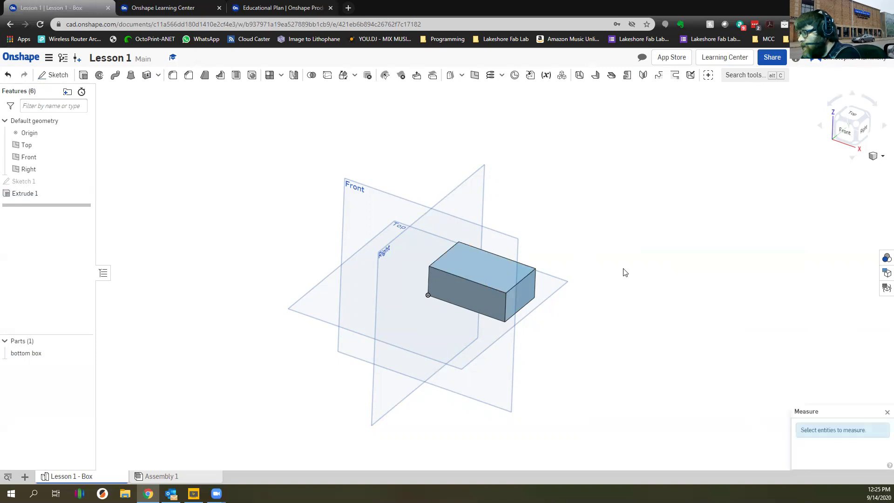
pyautogui.click(537, 269)
pyautogui.click(428, 267)
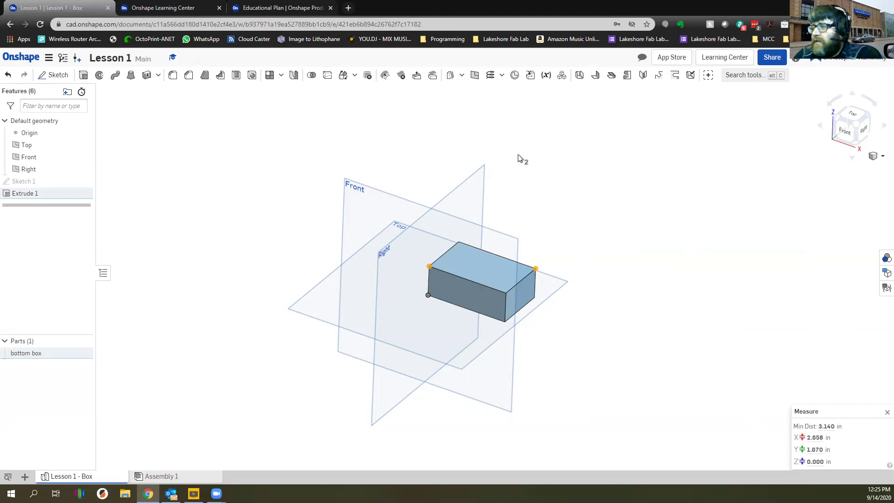
pyautogui.click(585, 208)
pyautogui.click(884, 411)
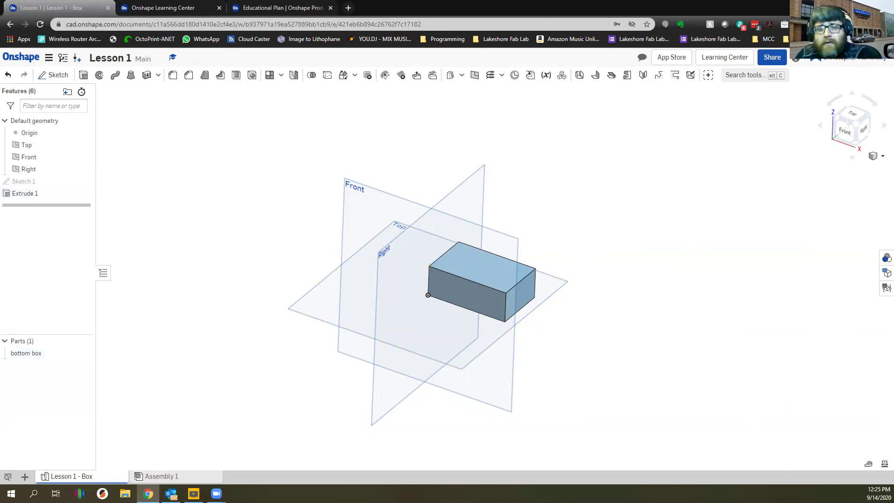